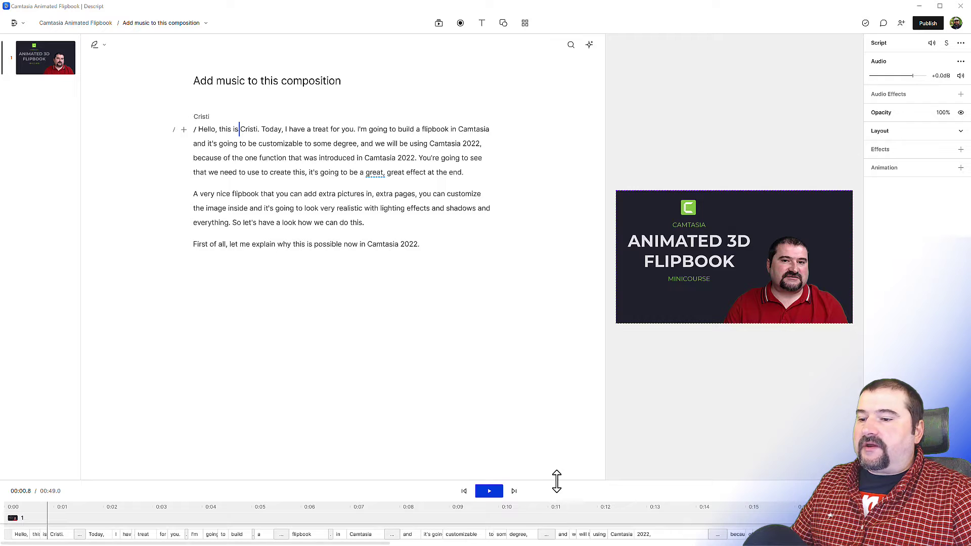
Step: Enlarge the timeline area and expand the Stock Media folder in the project files to find the music track
drag(556, 480, 561, 397)
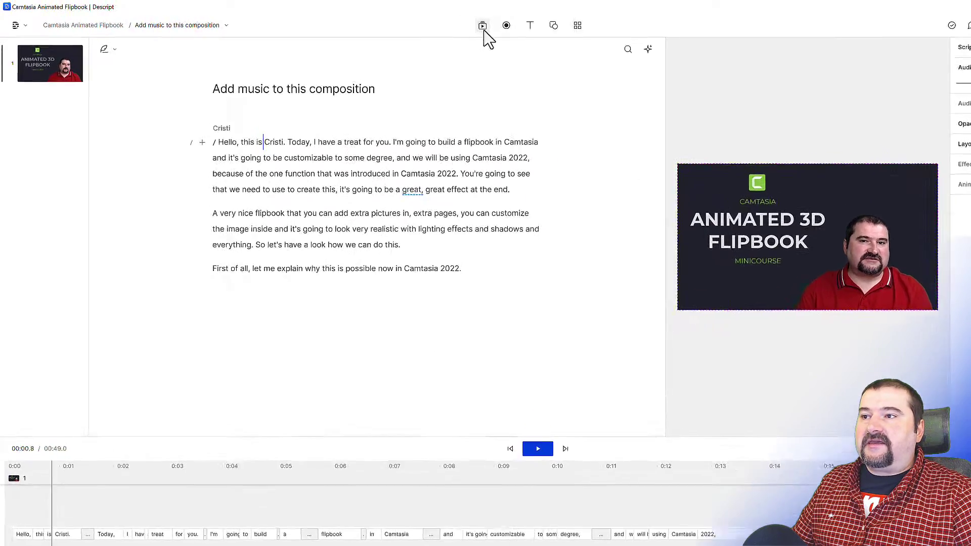
click(483, 26)
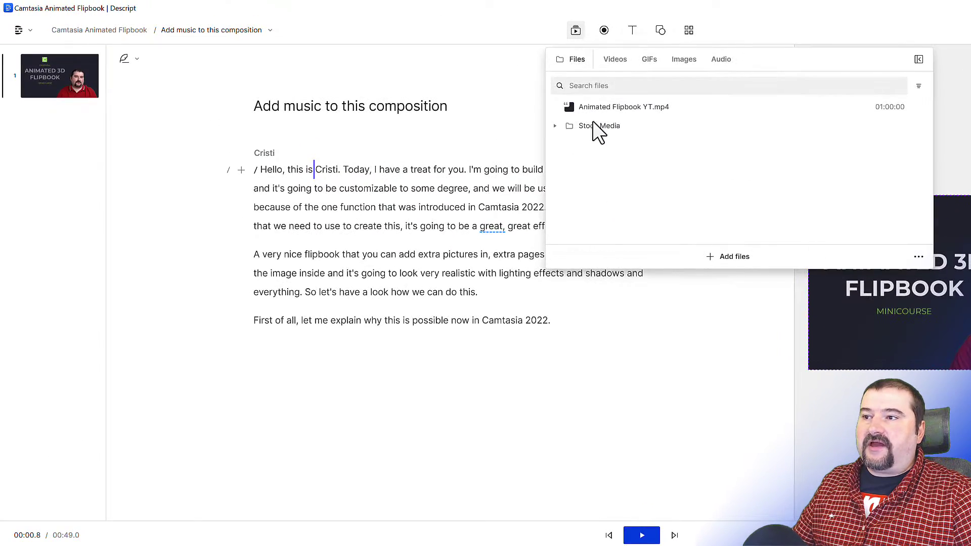
click(556, 127)
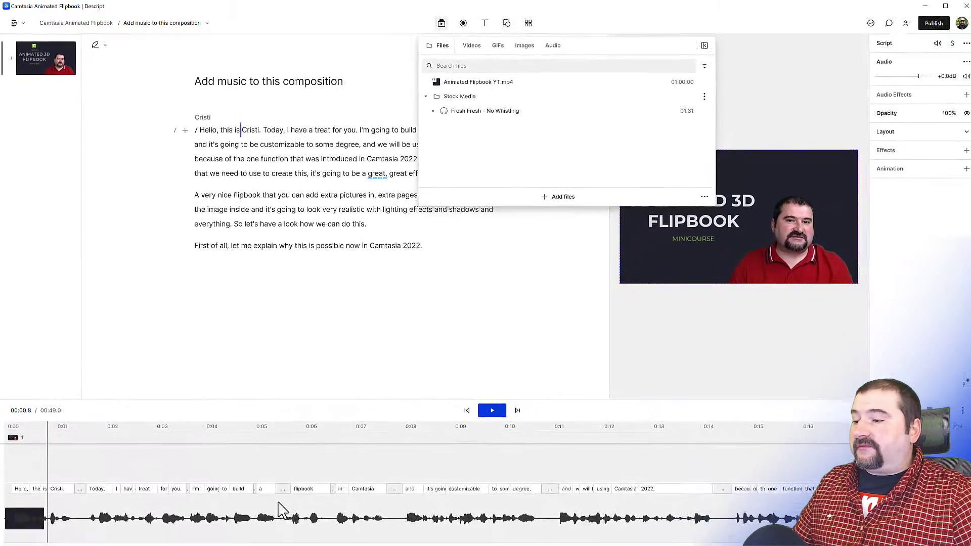
click(261, 473)
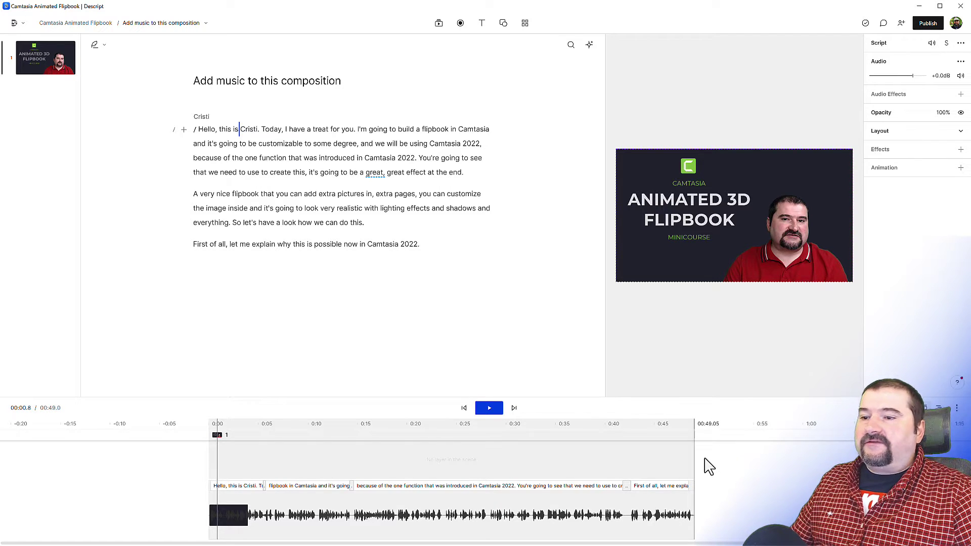
click(439, 23)
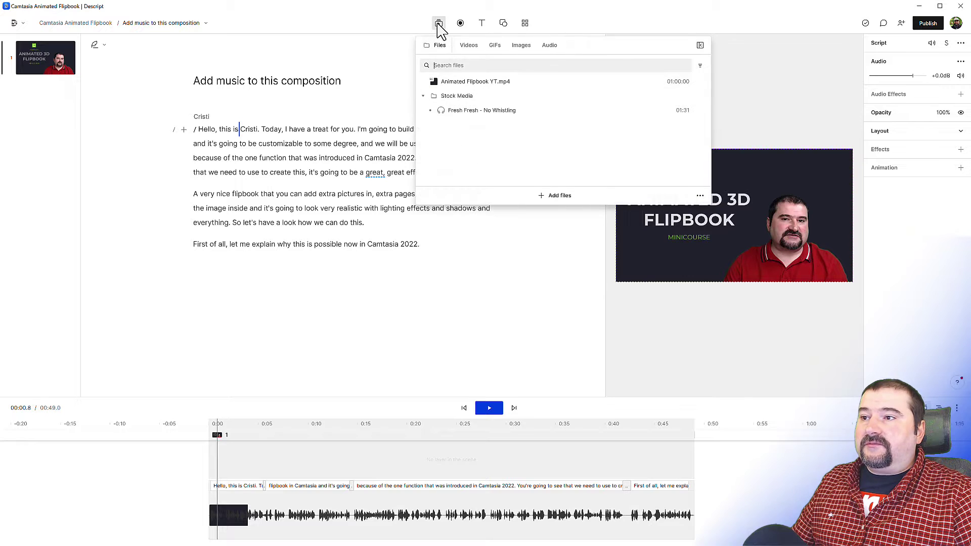
click(469, 113)
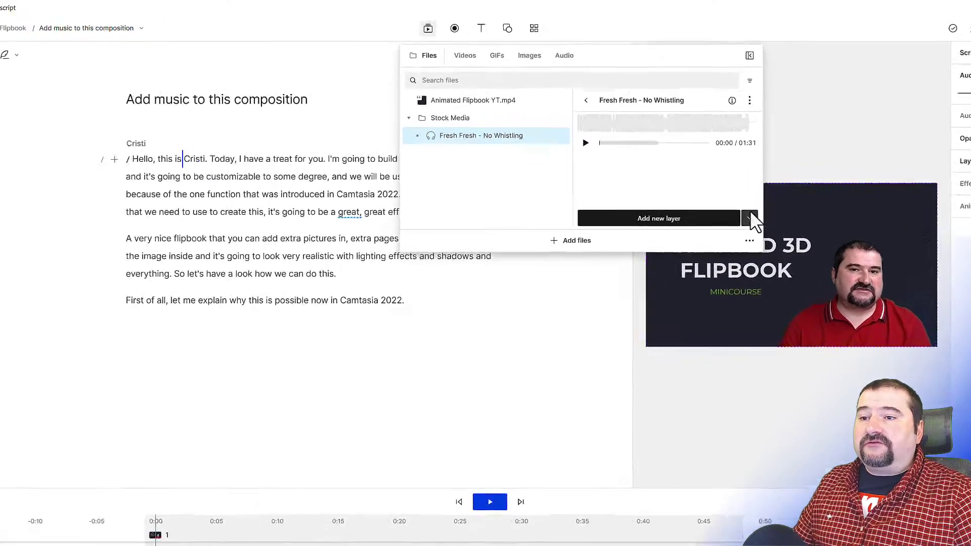
click(750, 218)
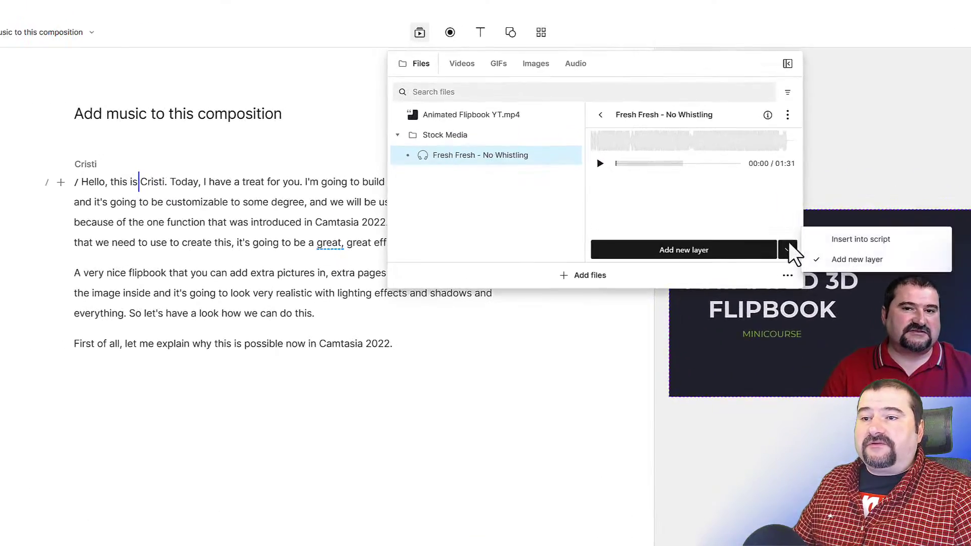
click(829, 241)
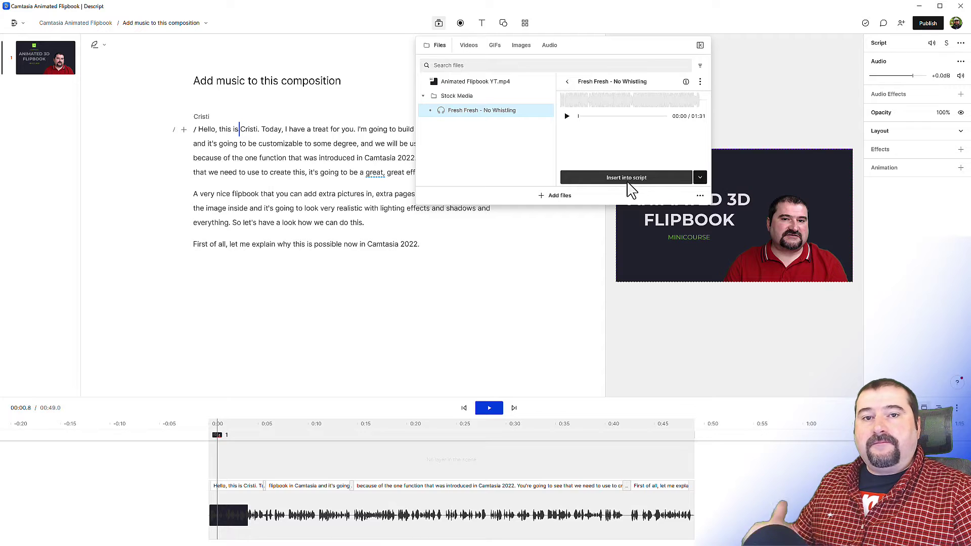
click(209, 465)
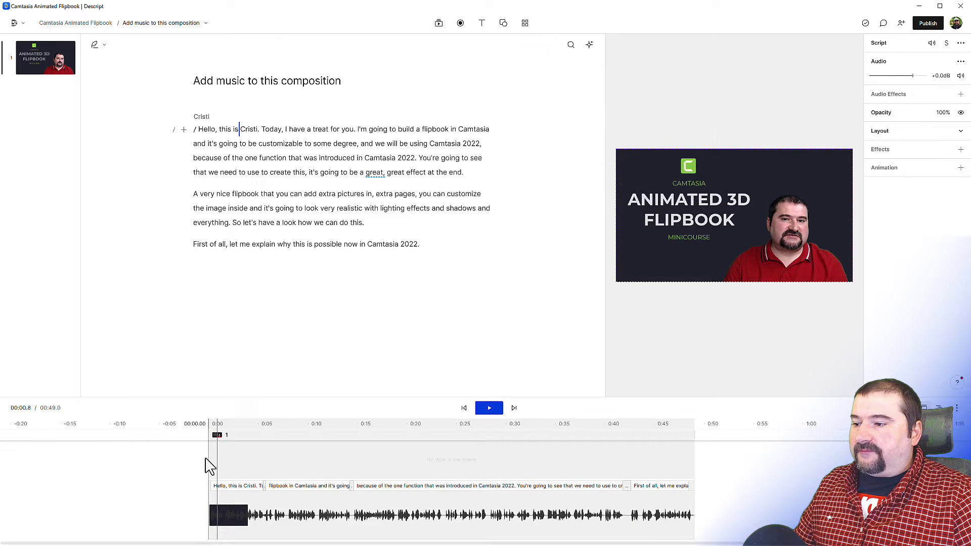
Step: Insert the Fresh Fresh - No Whistling track into the script at the composition's start, skipping its transcription
click(211, 465)
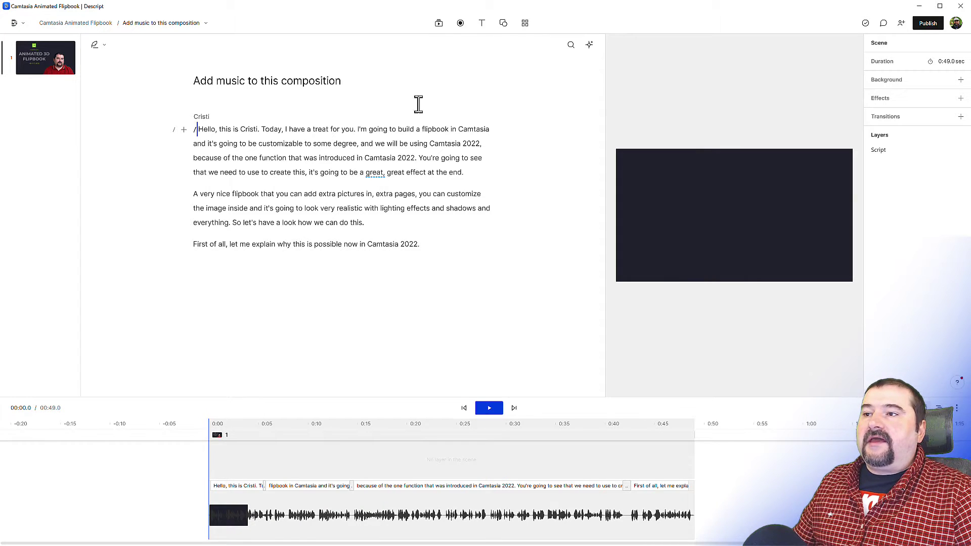
click(438, 23)
drag(587, 46, 555, 60)
click(483, 127)
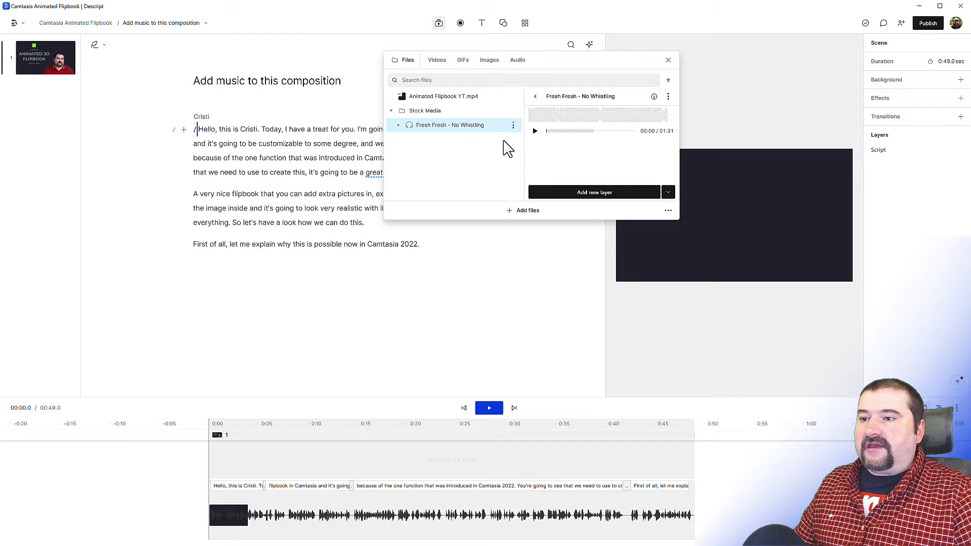
click(668, 194)
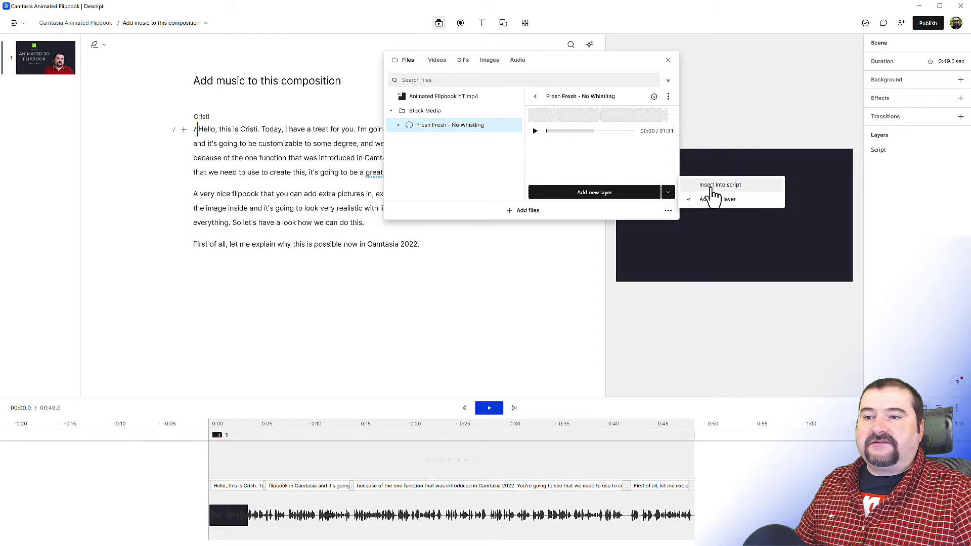
click(713, 187)
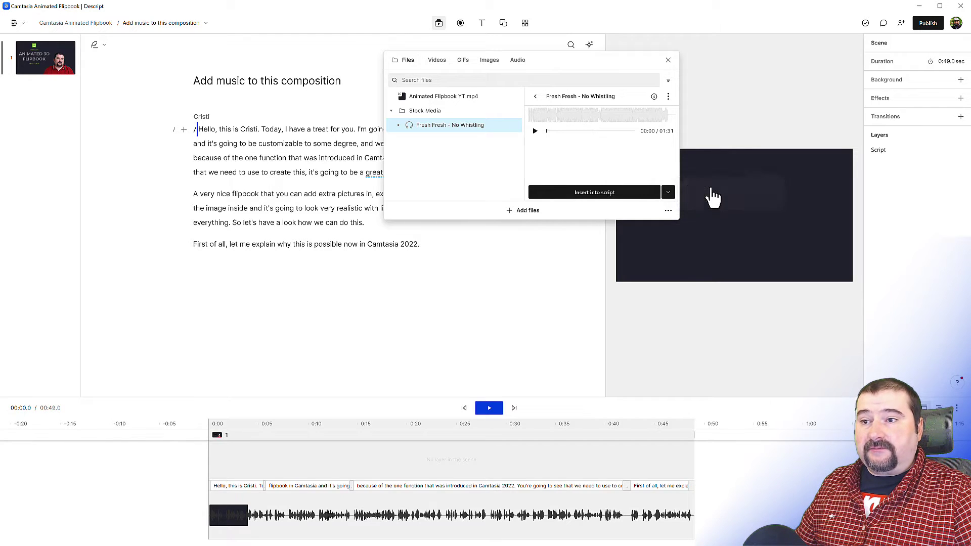
click(591, 194)
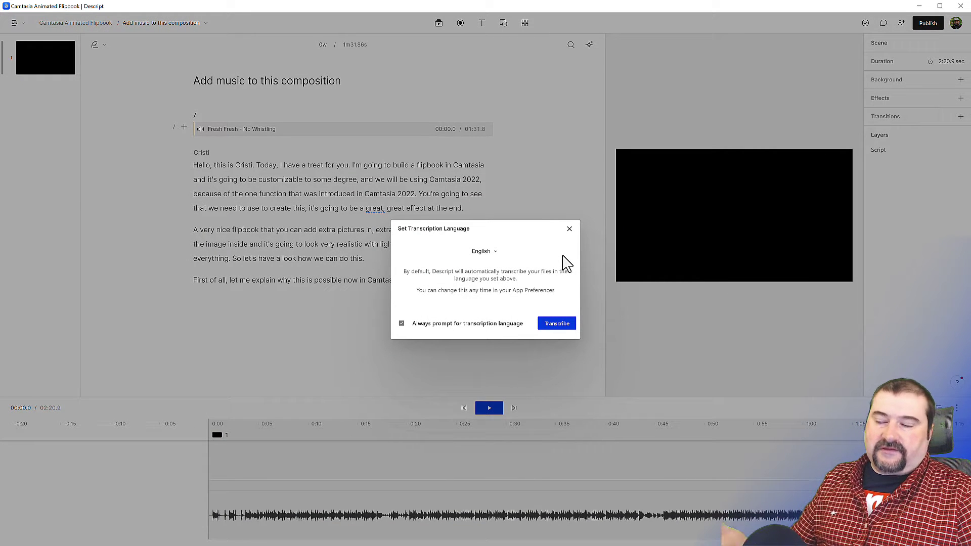
click(569, 229)
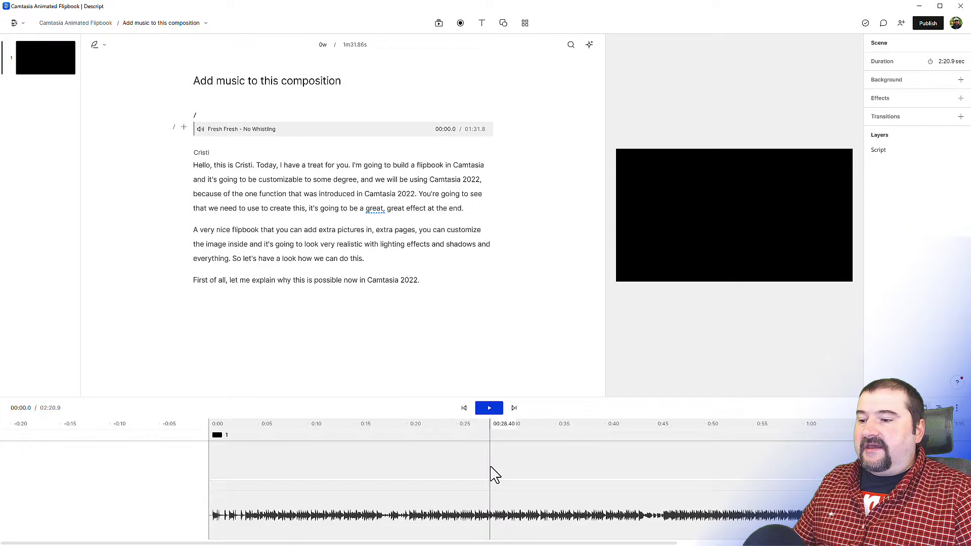
Step: Compare the inserted music clip with the narration clip on the timeline, and undo the script insertion
scroll(495, 475, down, 3)
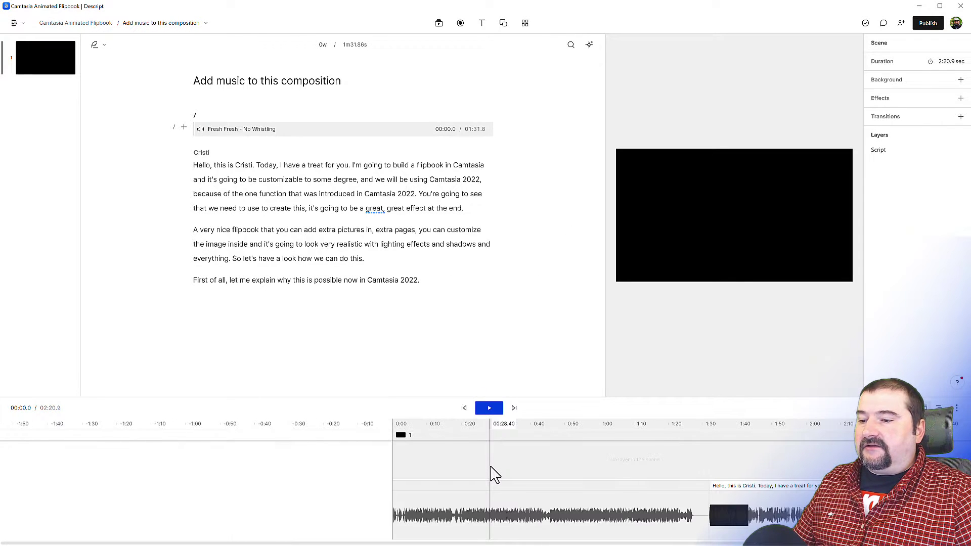
scroll(612, 501, right, 5)
click(612, 500)
click(342, 514)
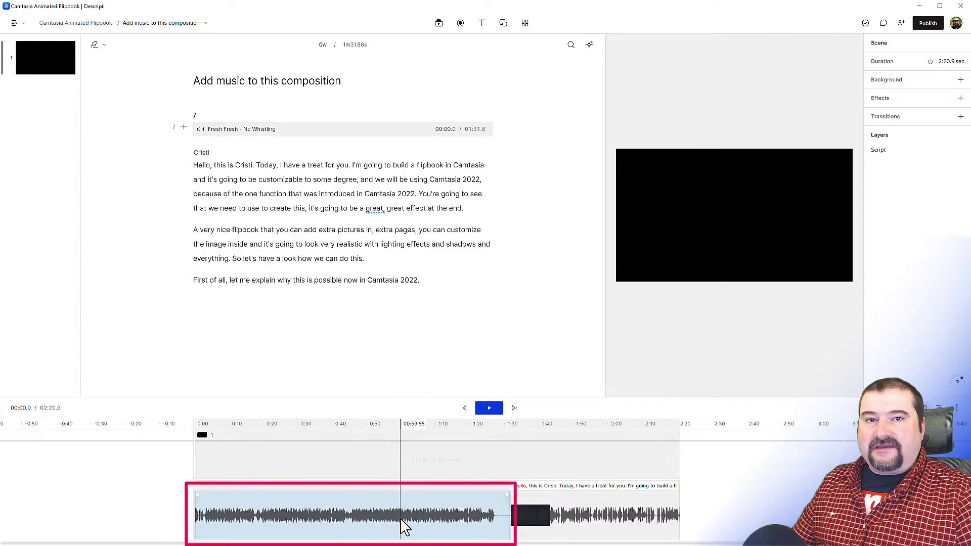
click(535, 520)
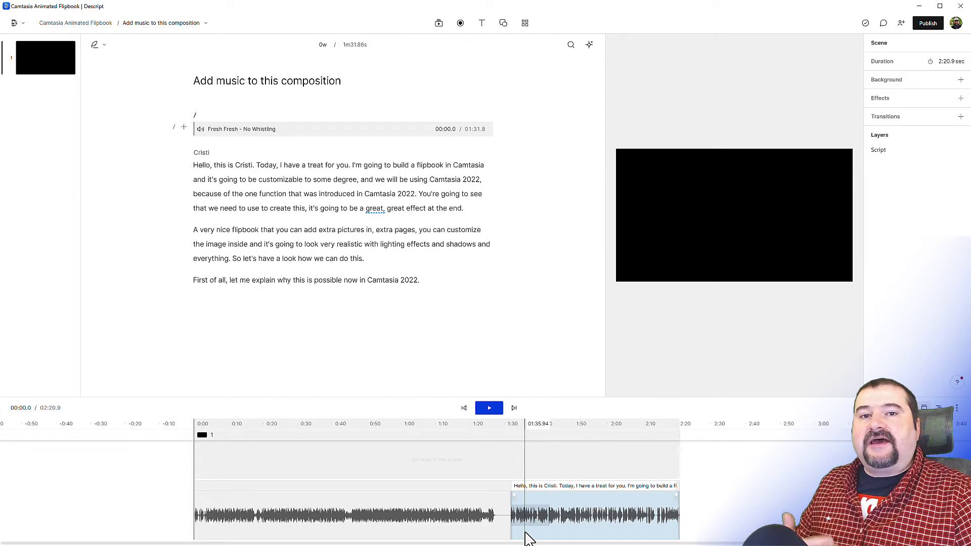
click(295, 535)
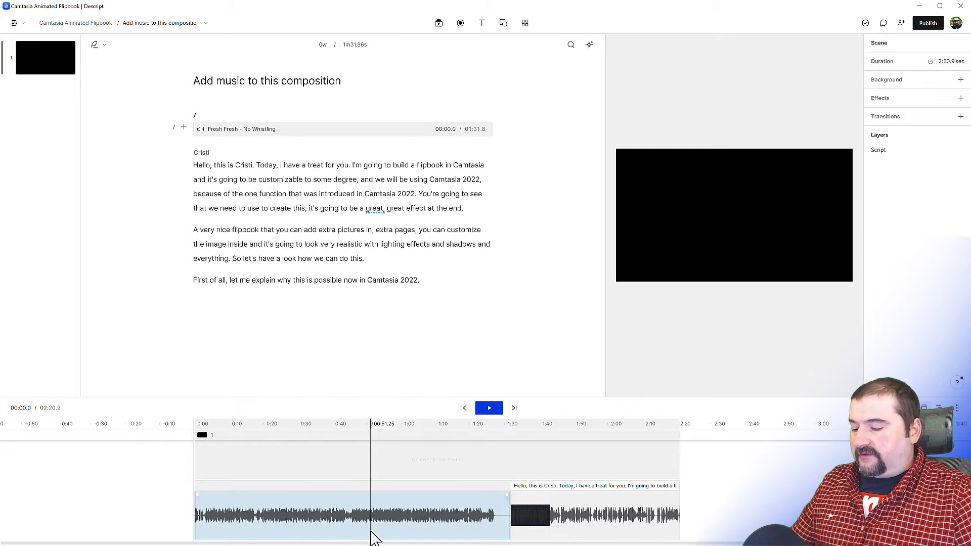
key(ctrl+z)
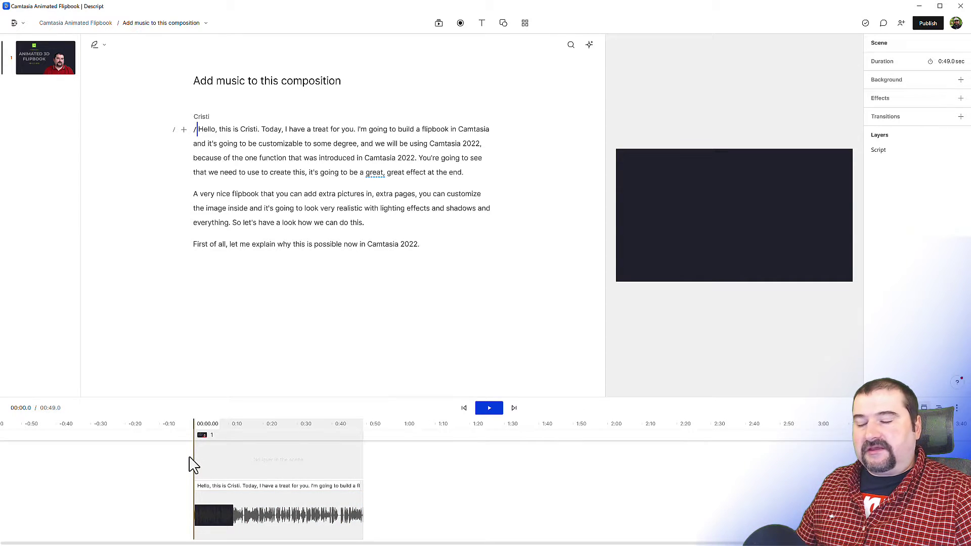
key(shift+z)
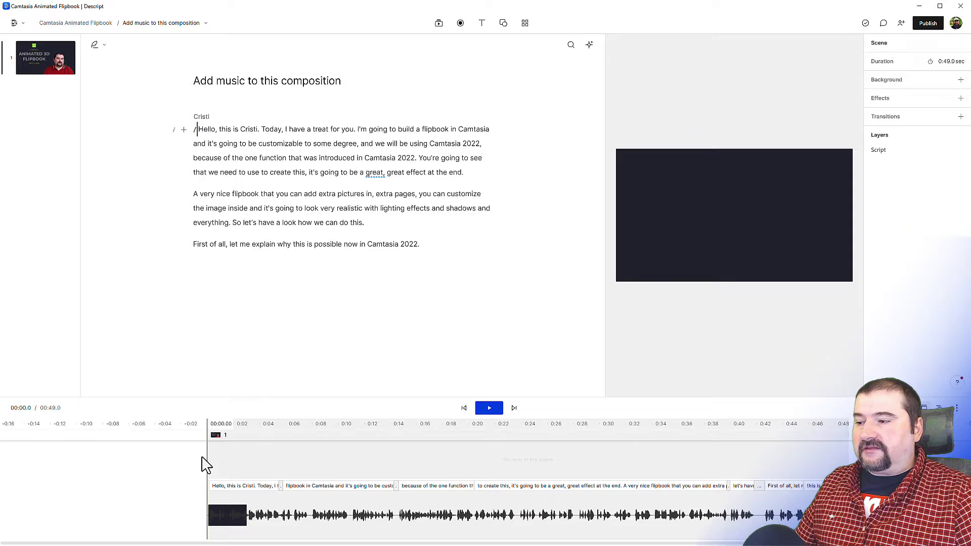
Step: Add the Fresh Fresh - No Whistling track as a new layer with the playhead at the composition's start
click(439, 22)
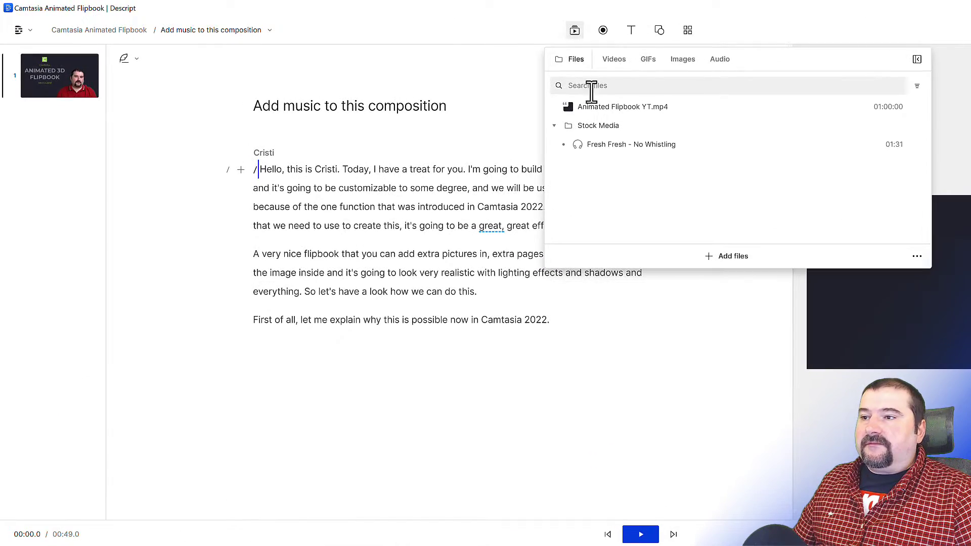
click(608, 150)
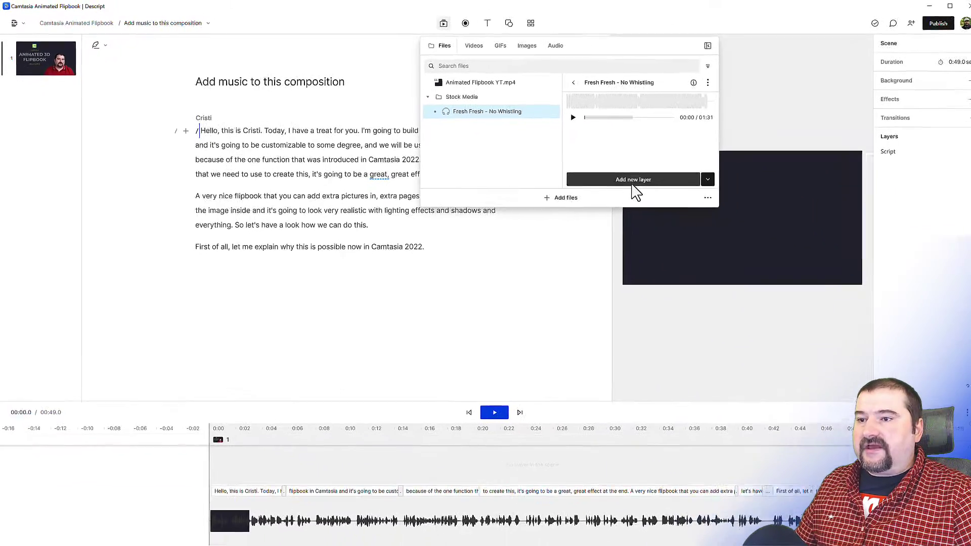
click(626, 180)
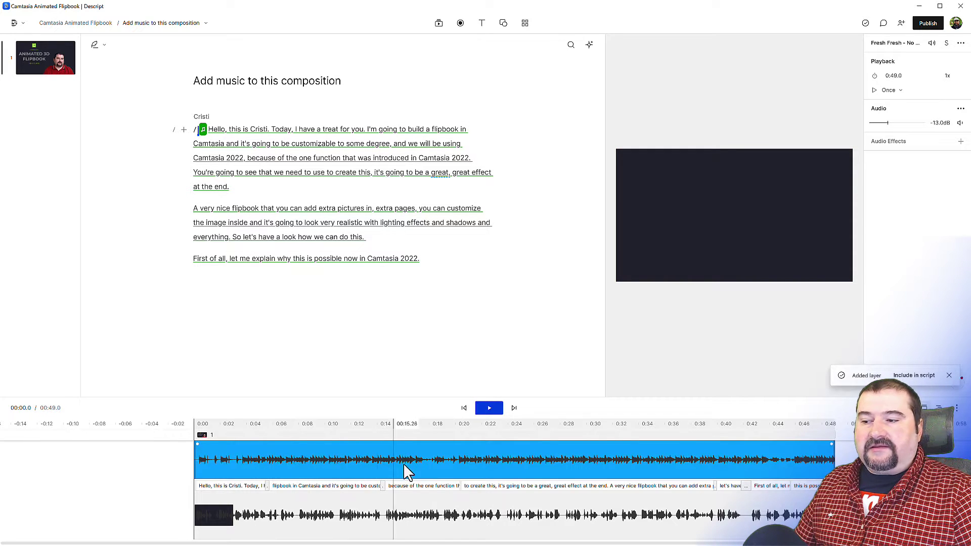
click(491, 453)
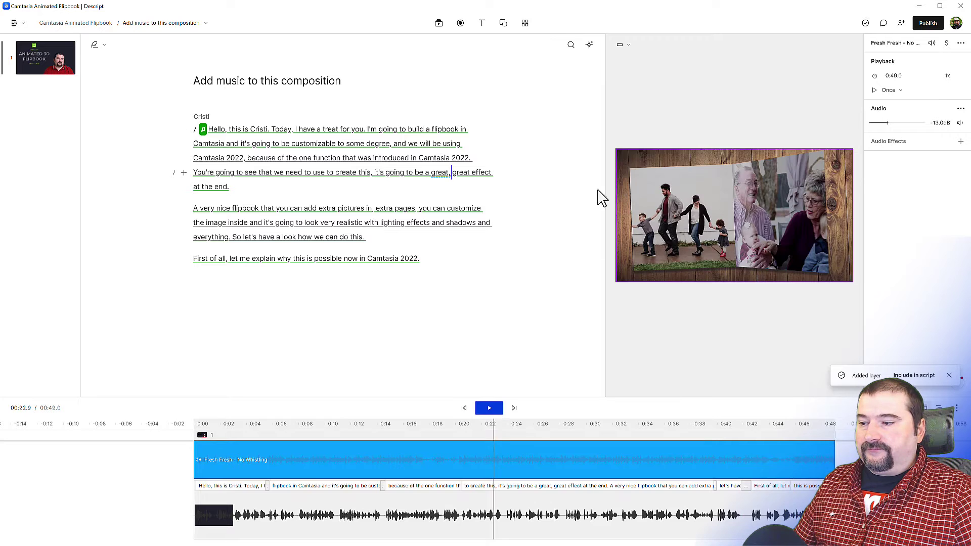
Step: Remove the added music layer from the timeline
key(ctrl+Home)
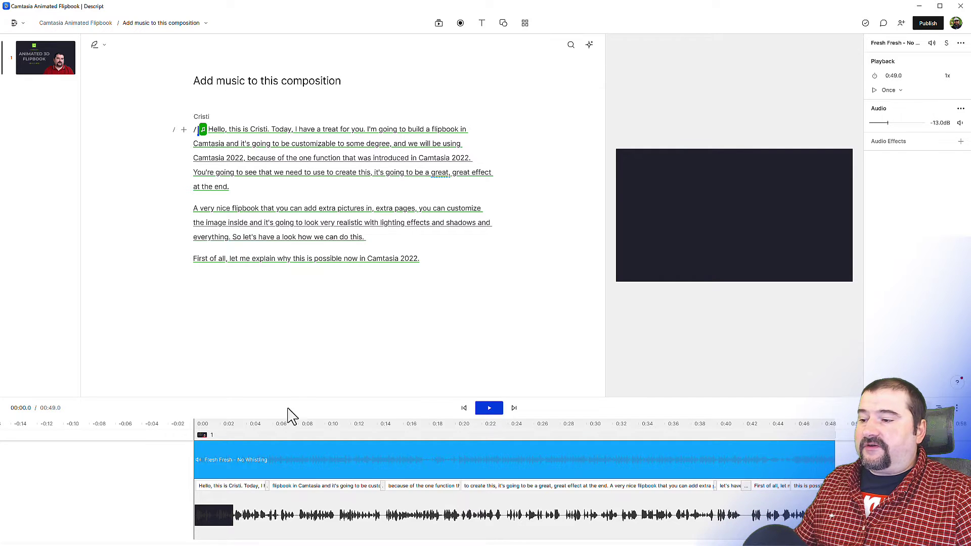
click(268, 450)
key(Delete)
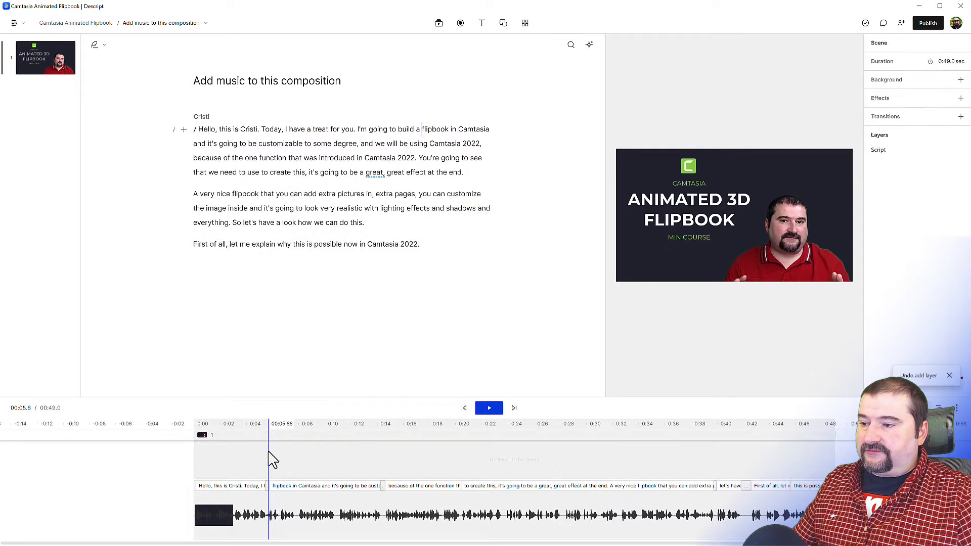
Step: Place the playhead at about 00:21.7 and add the Fresh Fresh - No Whistling track as a new layer
click(479, 433)
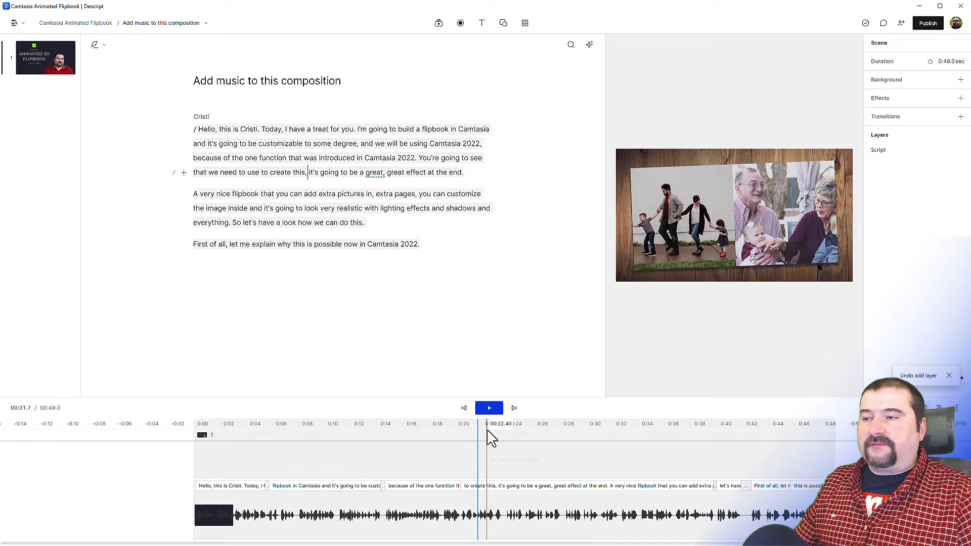
click(439, 23)
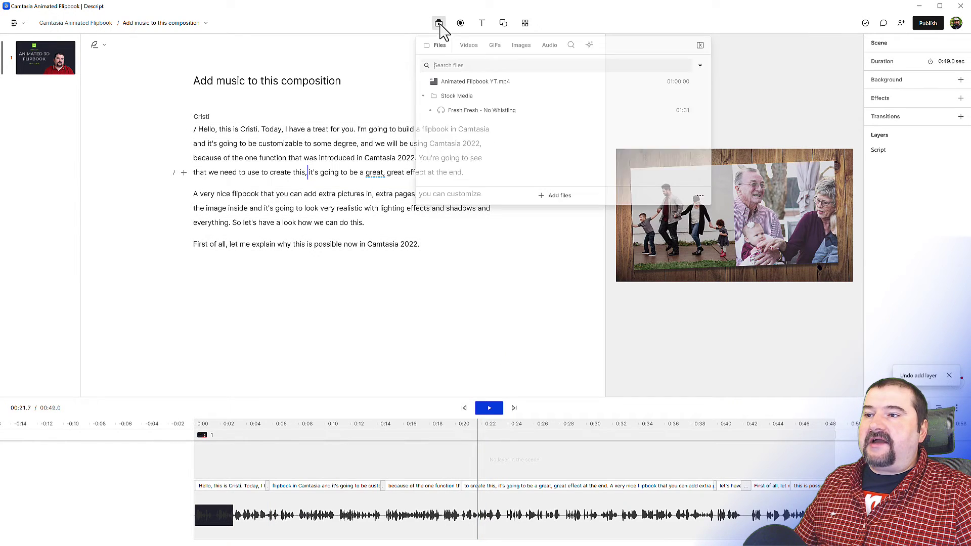
click(460, 112)
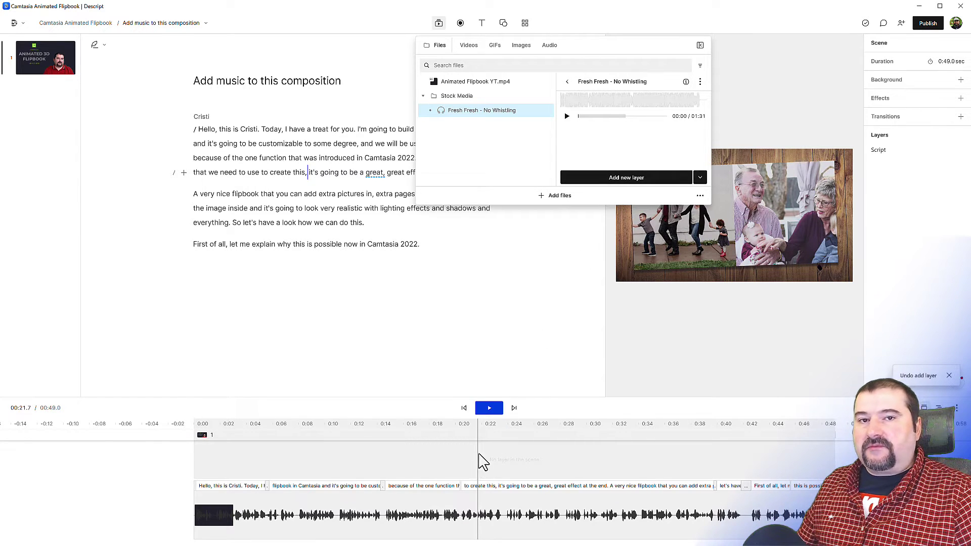
click(596, 180)
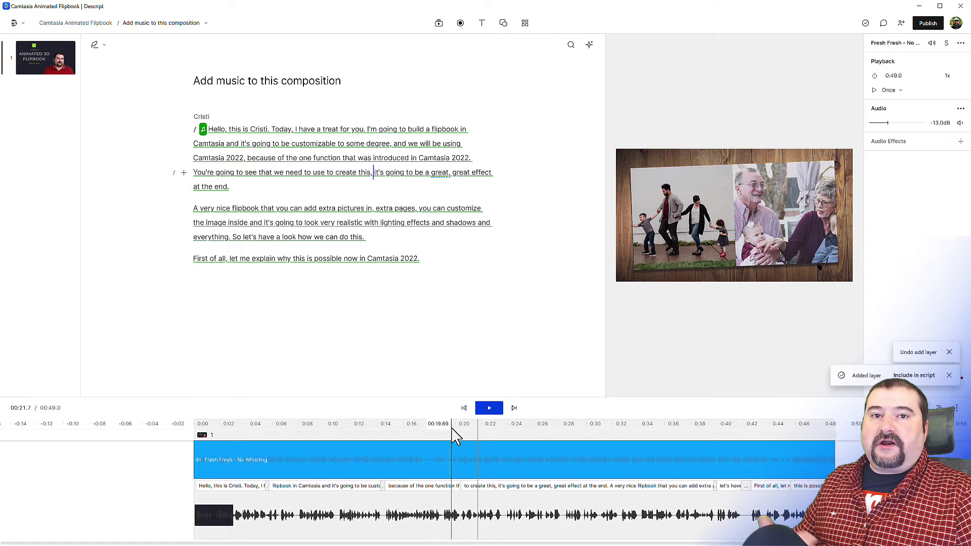
Step: Try shifting the music layer's start to about 13.5 seconds on the timeline, and undo the move
click(230, 465)
mouse_move(295, 466)
mouse_down()
mouse_move(403, 468)
mouse_move(392, 470)
mouse_up()
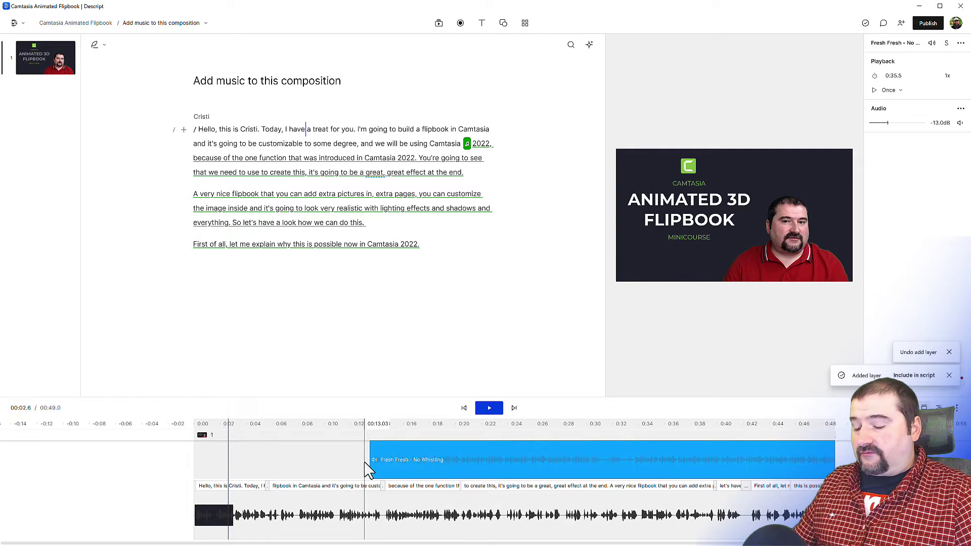
key(ctrl+z)
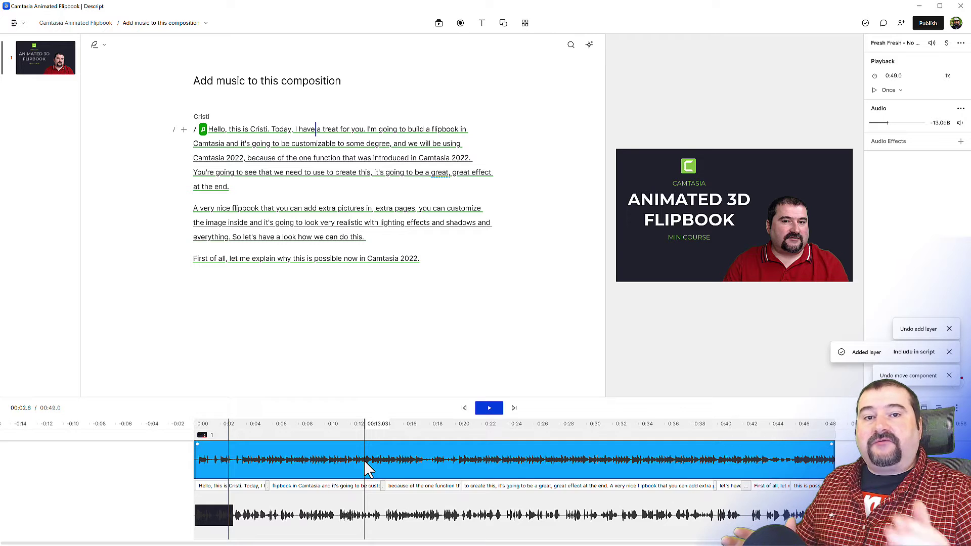
Step: Play the composition's first seconds, dismissing the layer notifications, and show all layers in the timeline
key(ctrl+z)
key(space)
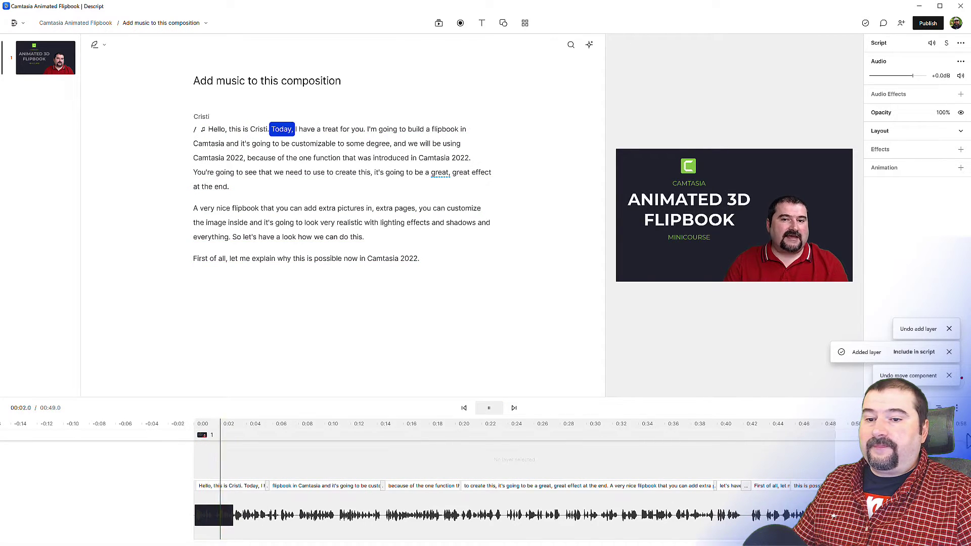
click(949, 376)
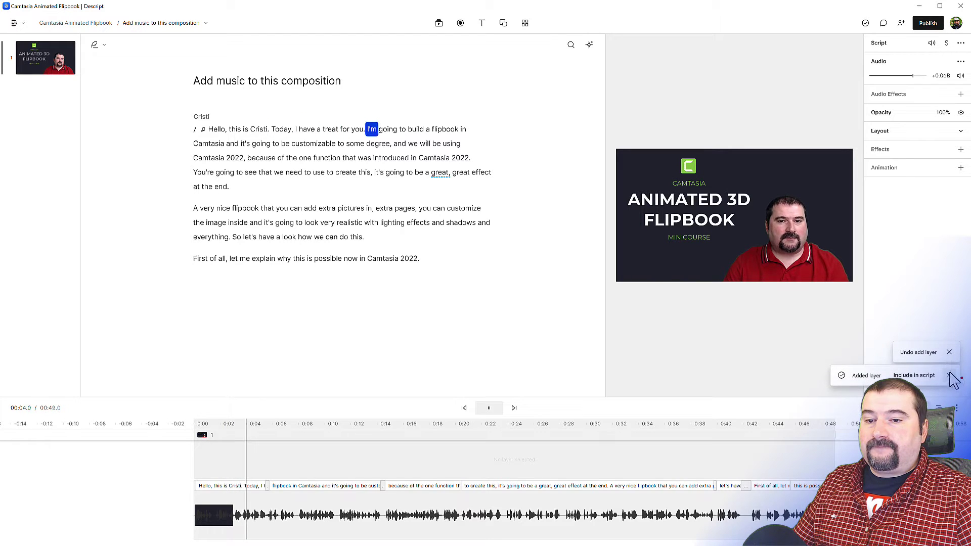
click(949, 373)
click(949, 375)
key(space)
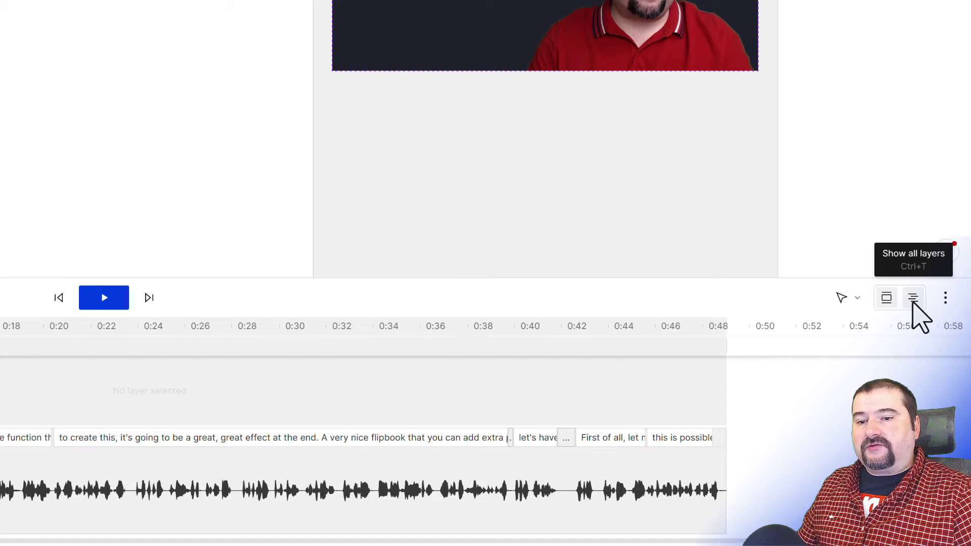
click(913, 302)
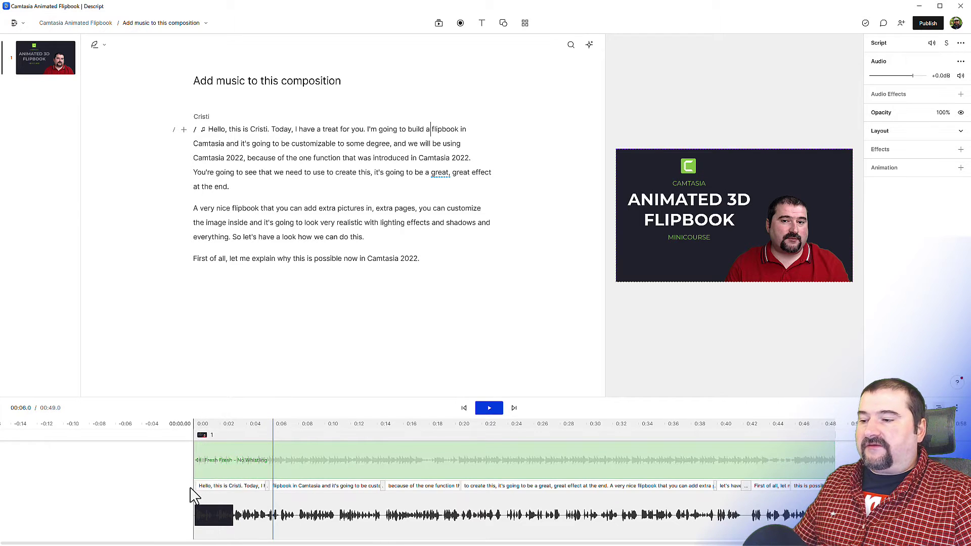
Step: Trim about 0.4 seconds of silence off the start of the Fresh Fresh music layer and move it back to the composition's beginning
scroll(192, 494, up, 8)
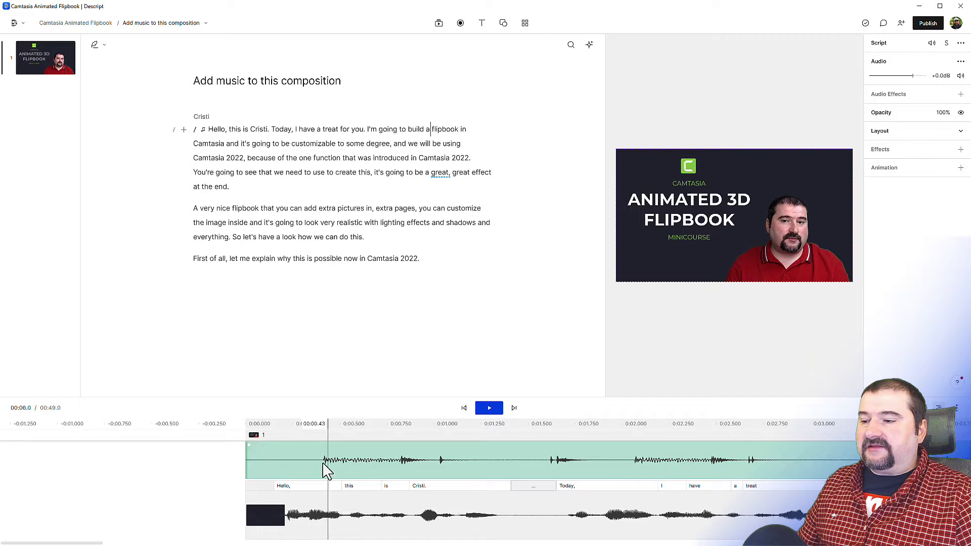
drag(248, 465, 324, 463)
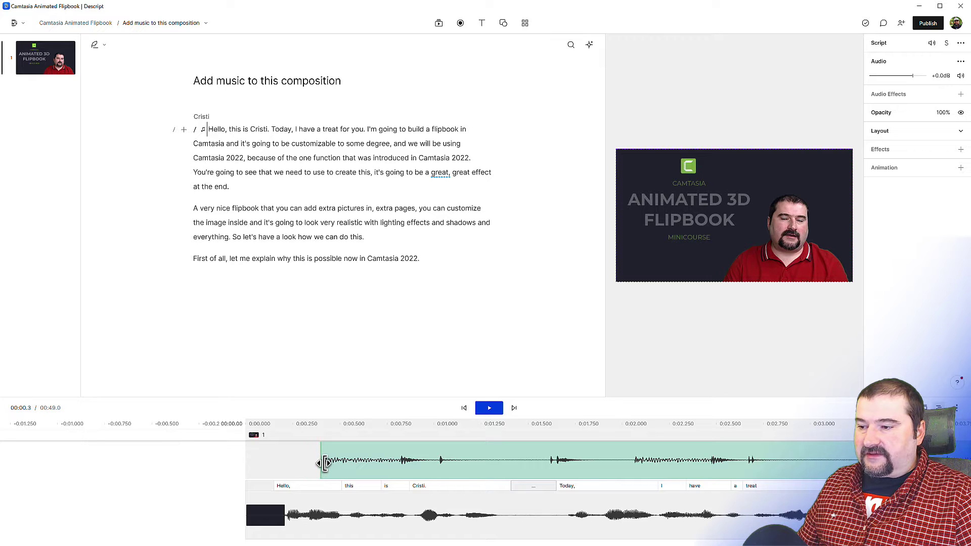
click(347, 472)
drag(306, 472, 272, 475)
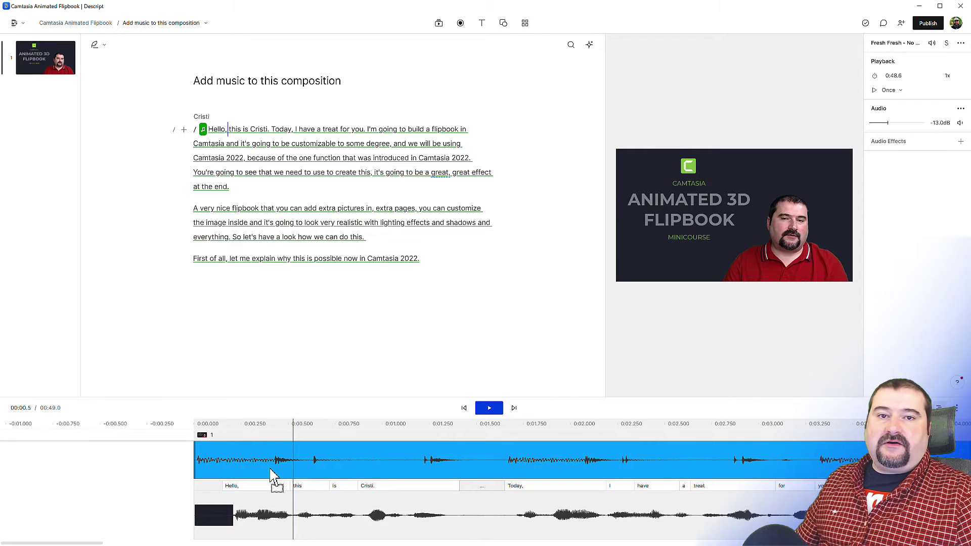
Step: Insert a gap clip at the start of the script track and extend it to 5.00 seconds
right_click(198, 502)
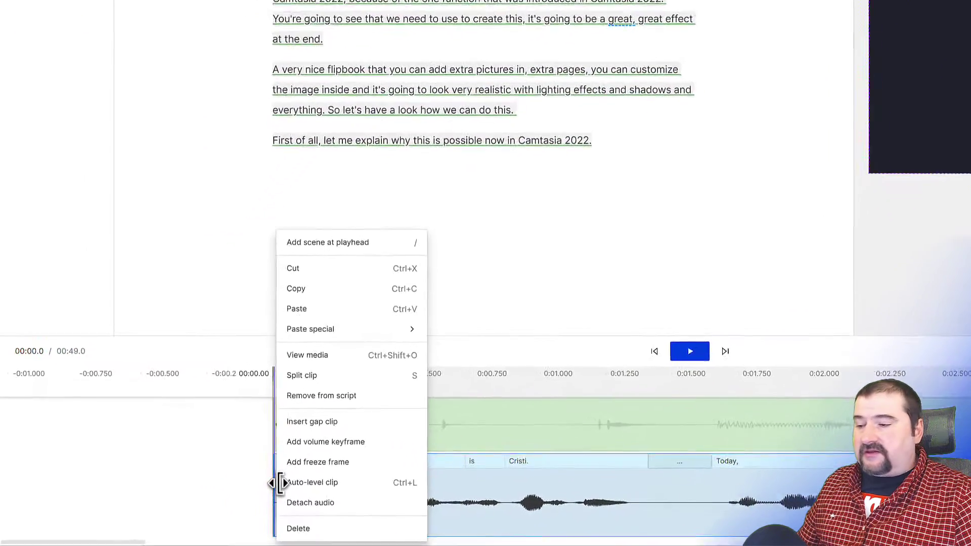
click(313, 415)
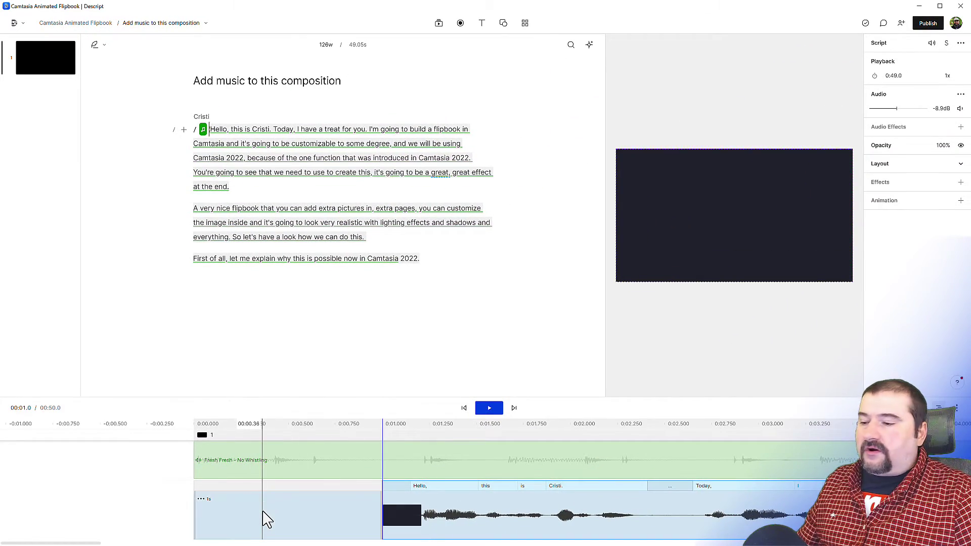
scroll(267, 518, down, 4)
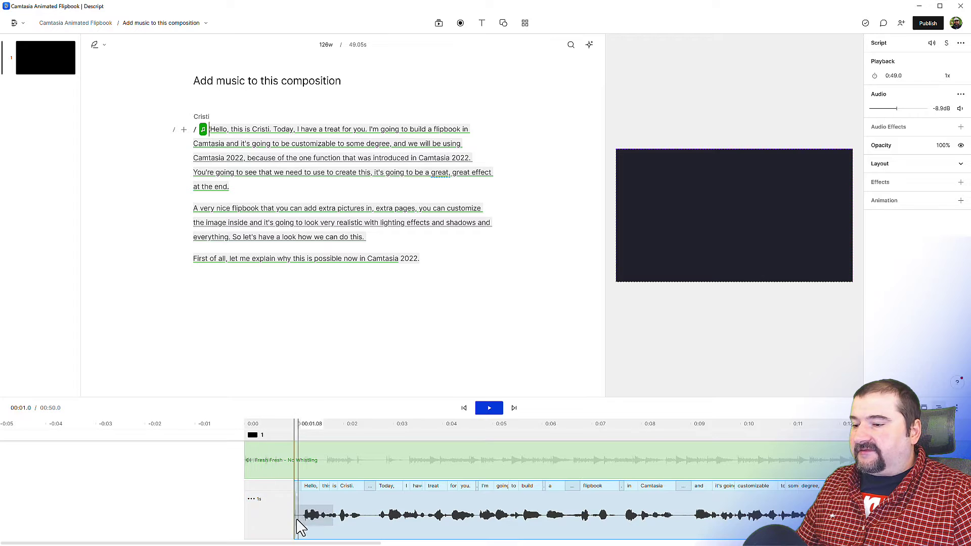
click(263, 510)
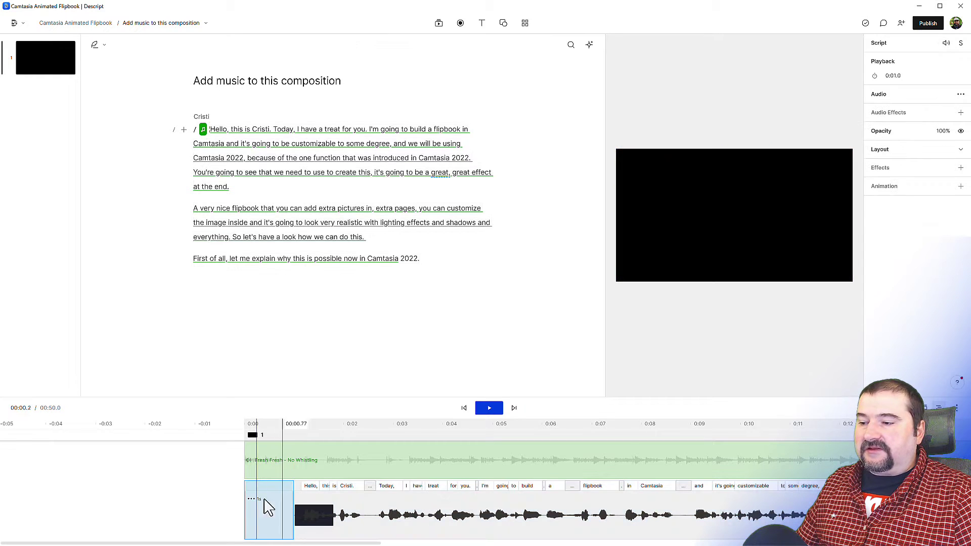
drag(295, 514, 347, 514)
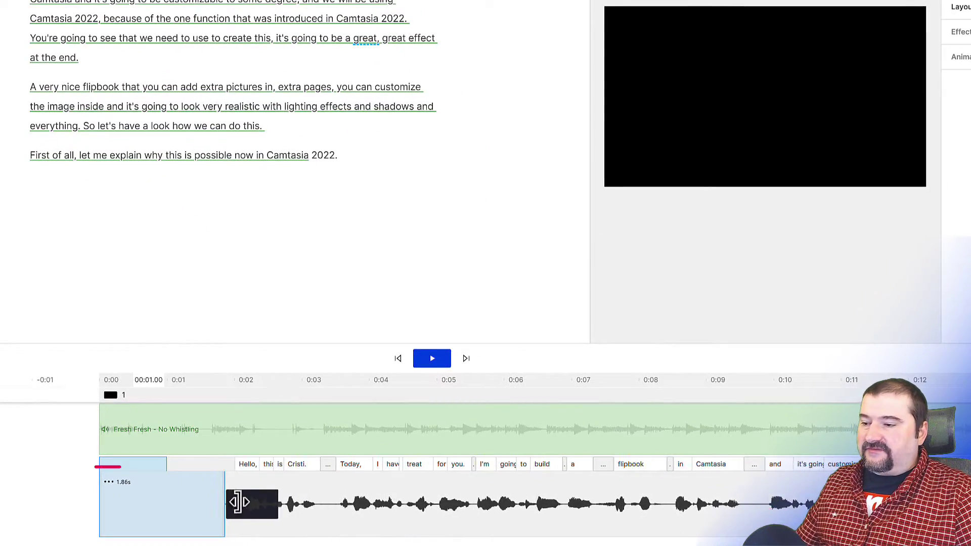
drag(237, 502, 386, 500)
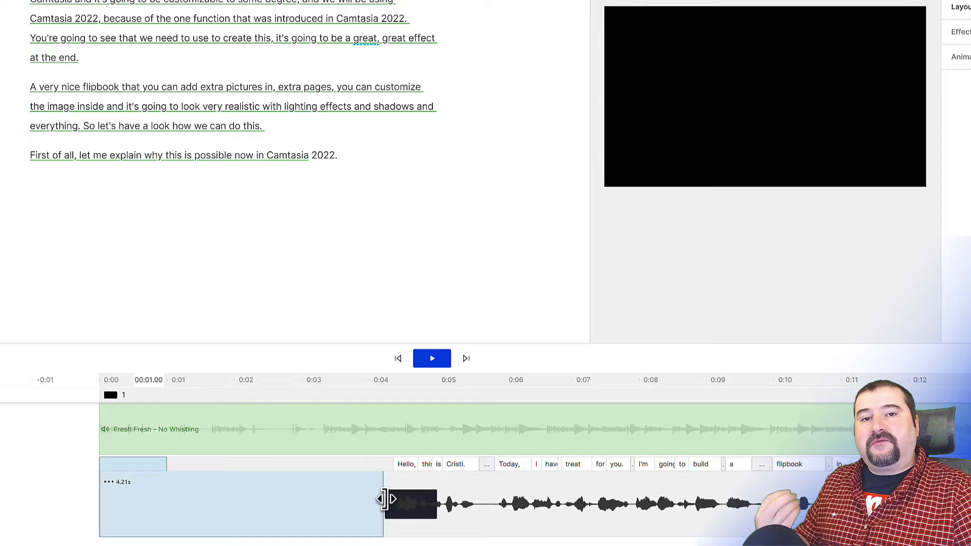
click(388, 500)
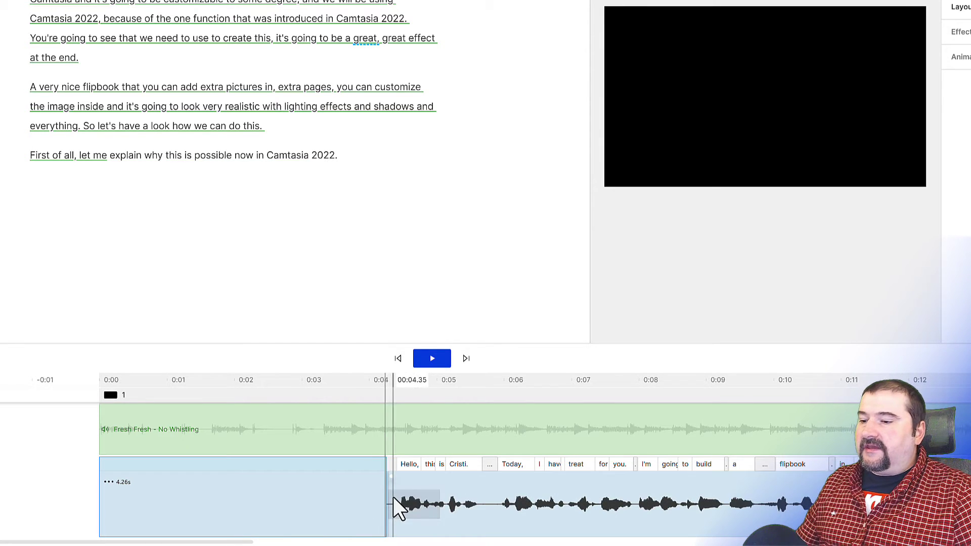
drag(387, 500, 436, 496)
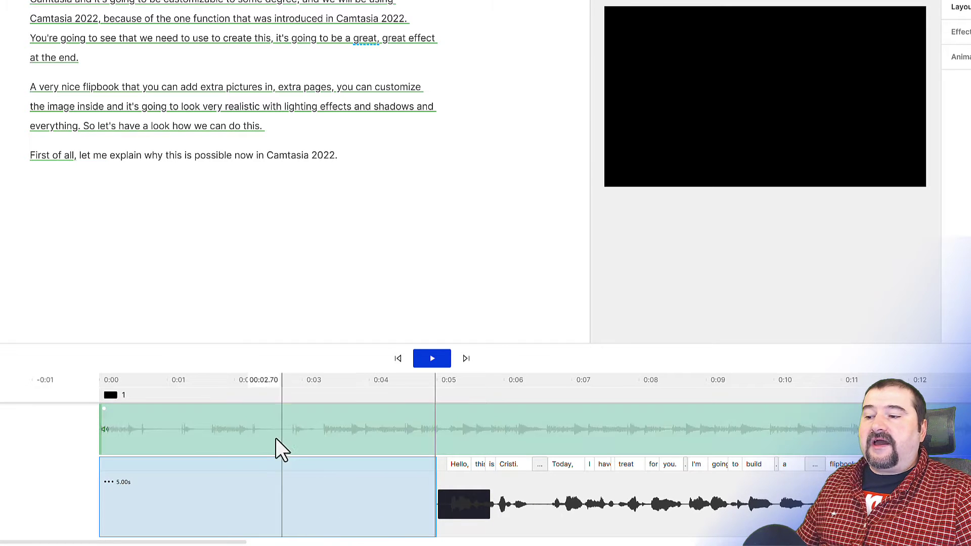
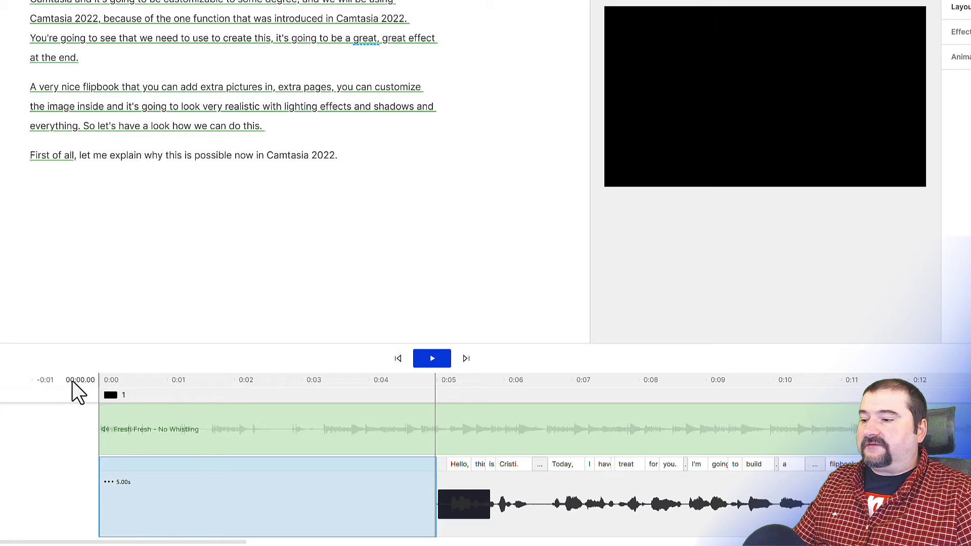
Step: Play the composition's opening from the beginning to about 7.3 seconds, and select the music marker in the script
key(Home)
key(space)
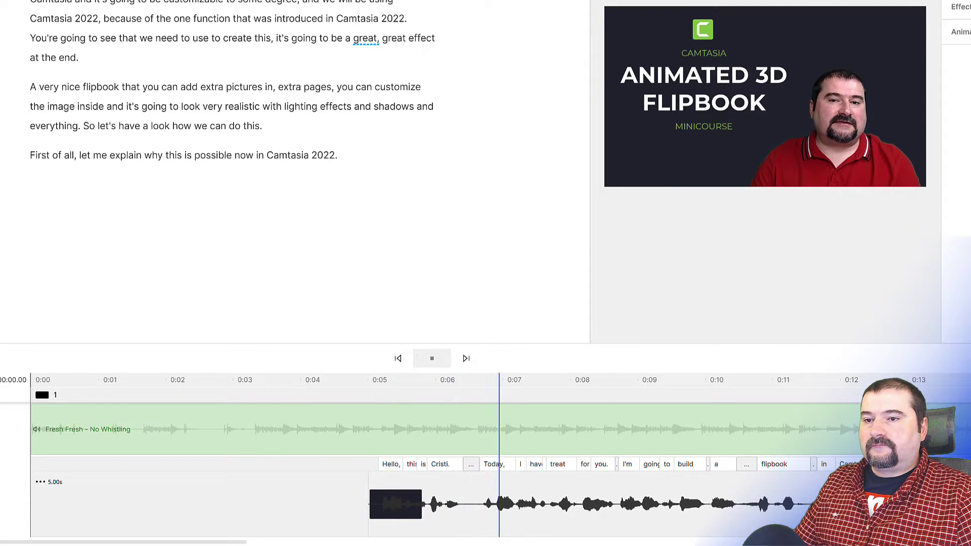
key(space)
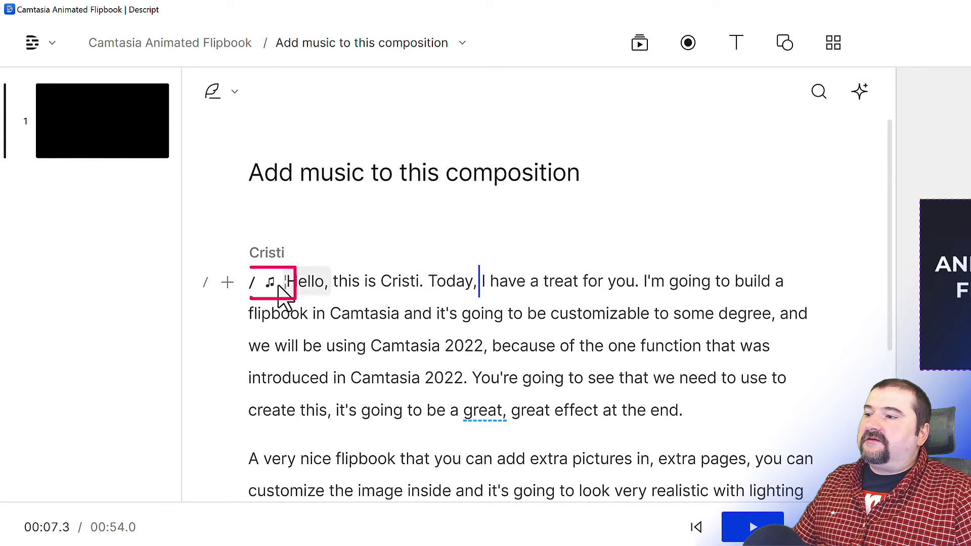
click(271, 284)
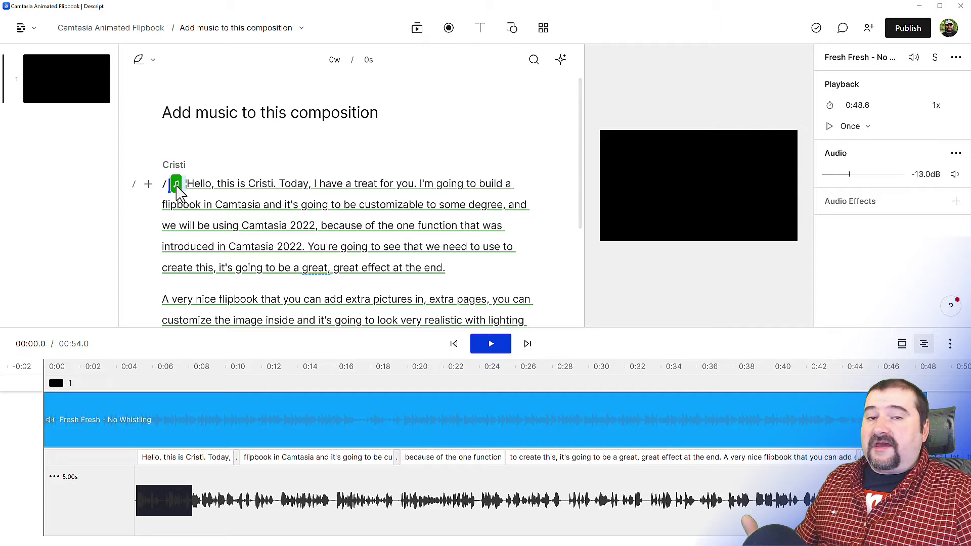
Step: Delete the 5-second gap clip from the script track and undo the deletion
click(47, 477)
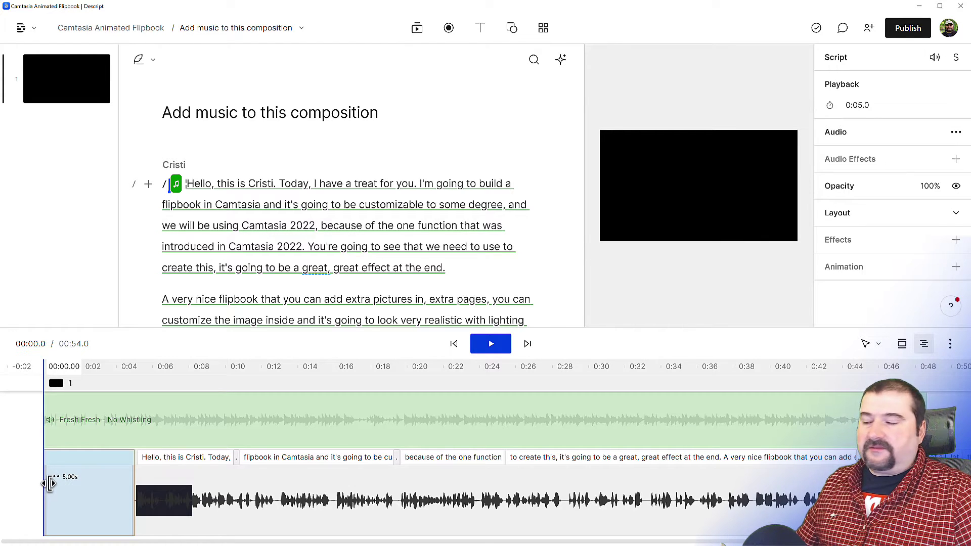
click(70, 488)
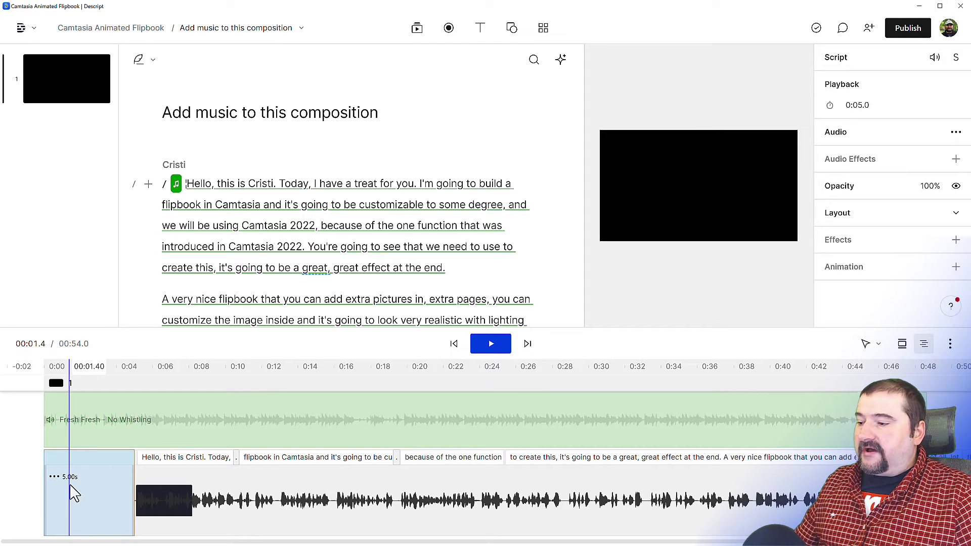
key(Delete)
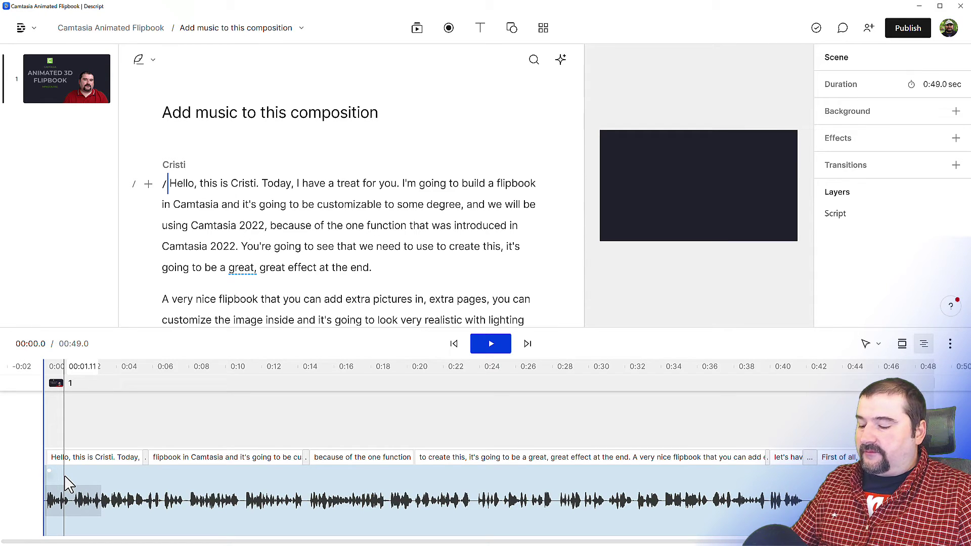
key(ctrl+z)
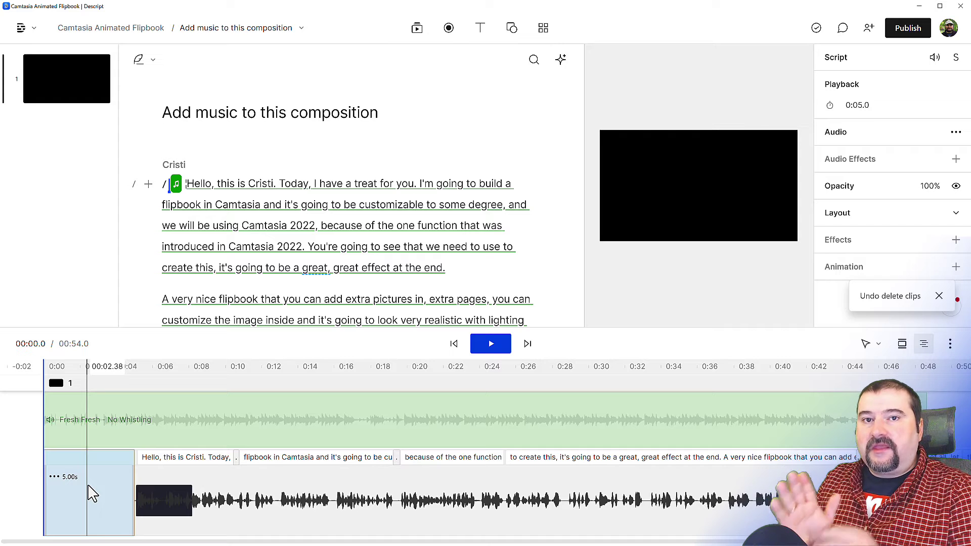
Step: Try starting the music layer at the end of the 5-second gap, and return it to the composition's beginning
click(116, 431)
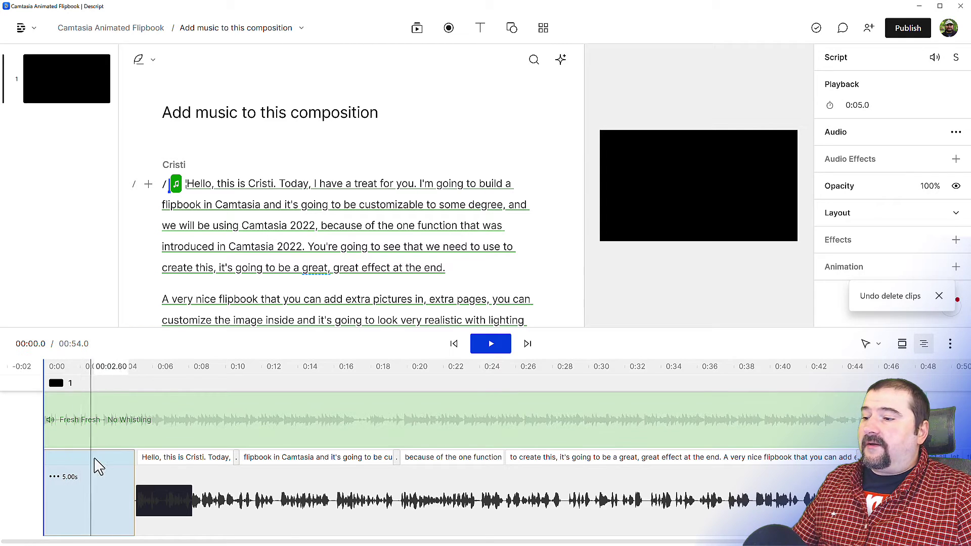
scroll(83, 453, left, 3)
scroll(252, 470, up, 2)
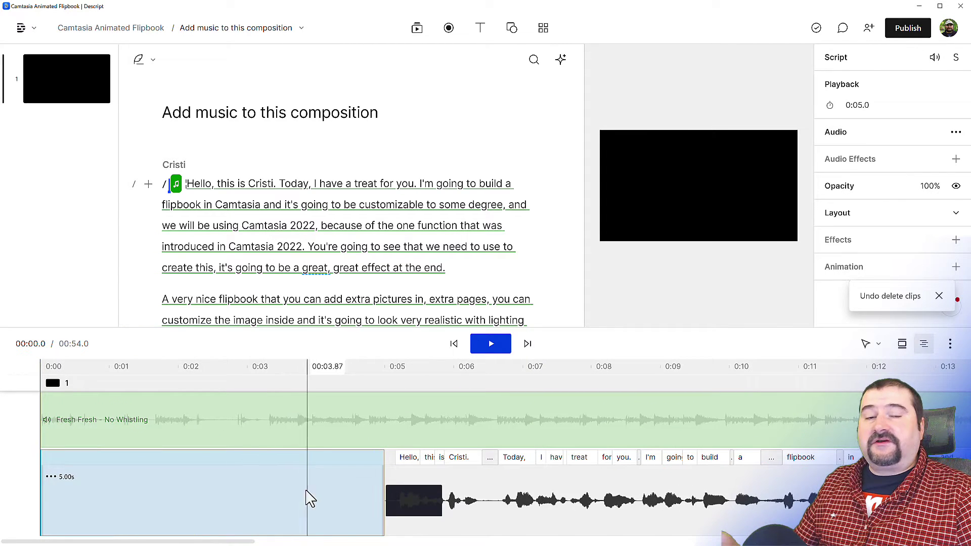
click(54, 423)
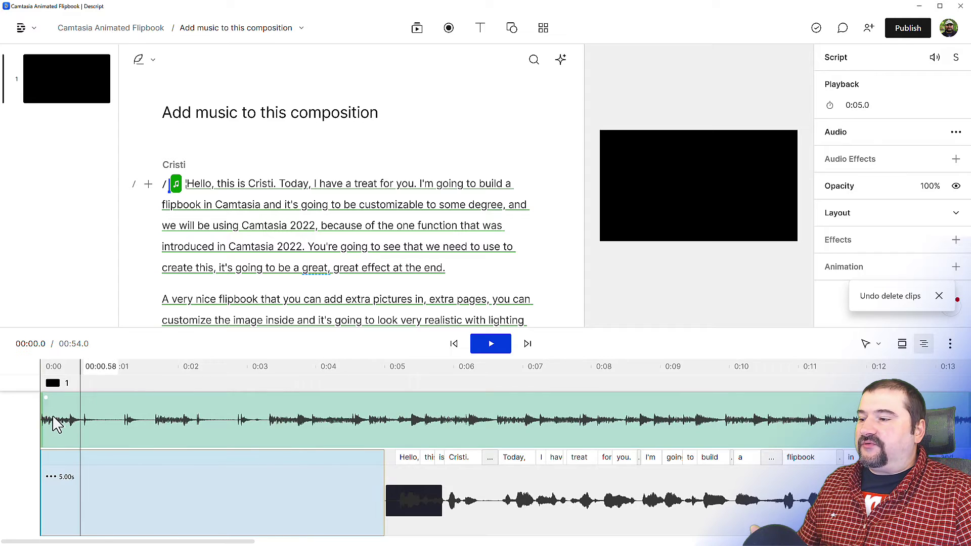
drag(131, 433, 418, 433)
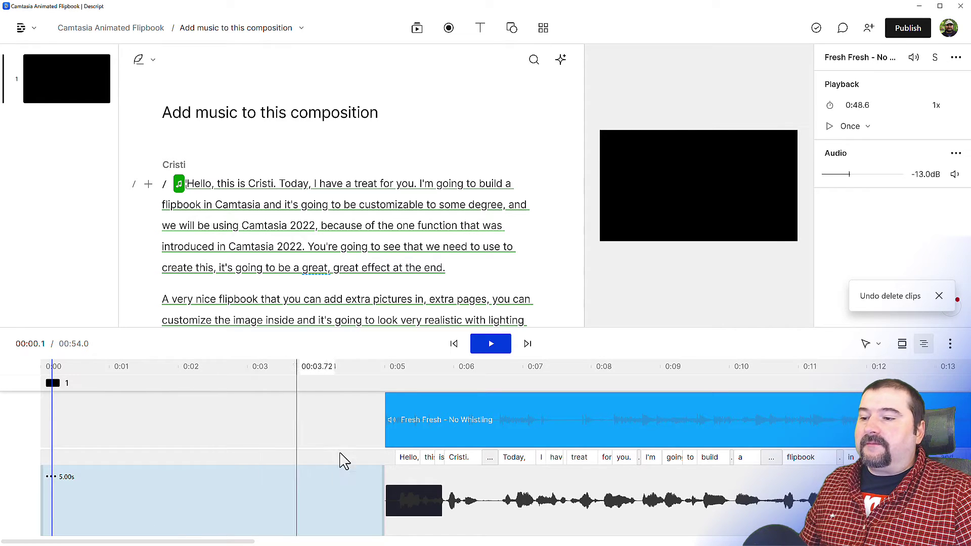
click(411, 435)
drag(393, 440, 69, 442)
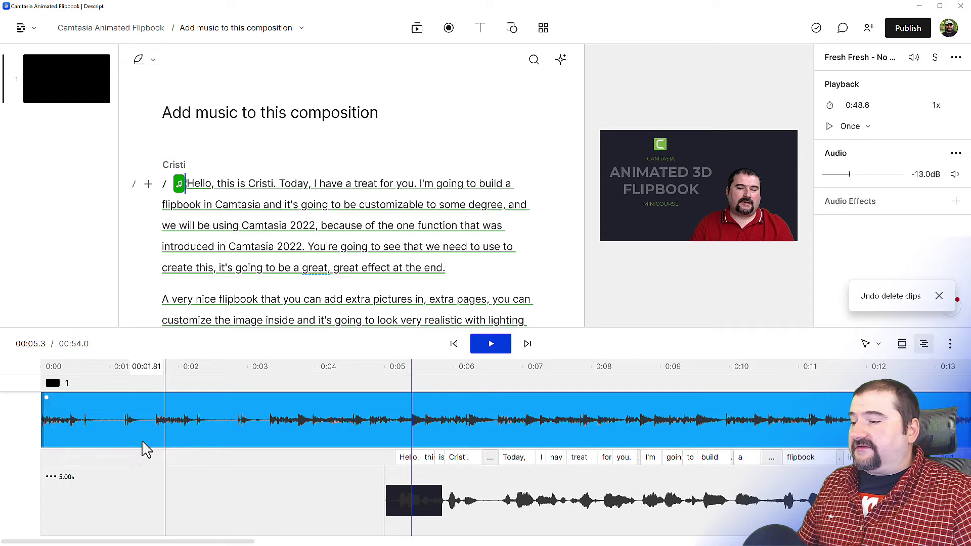
Step: Make the music track slightly taller in the timeline and select the Fresh Fresh music layer
drag(30, 450, 28, 462)
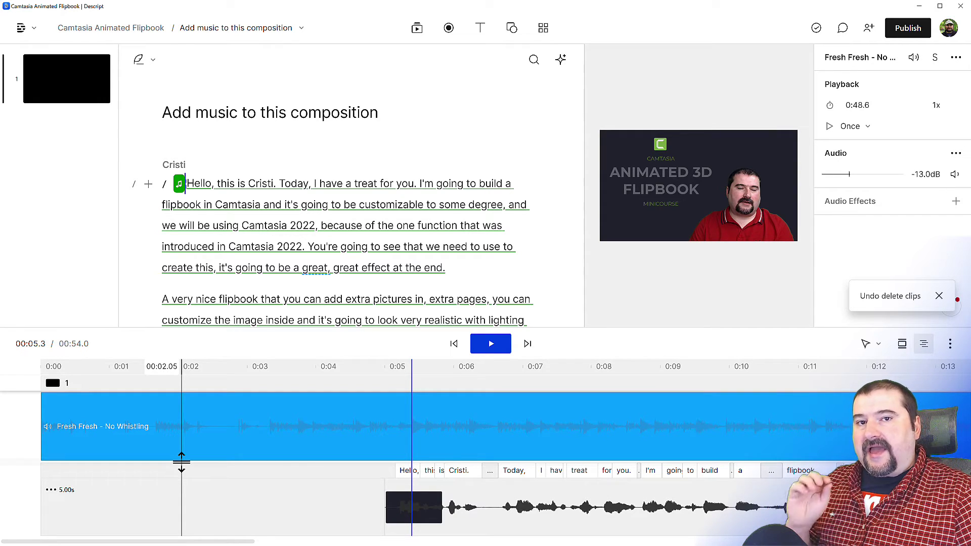
click(31, 427)
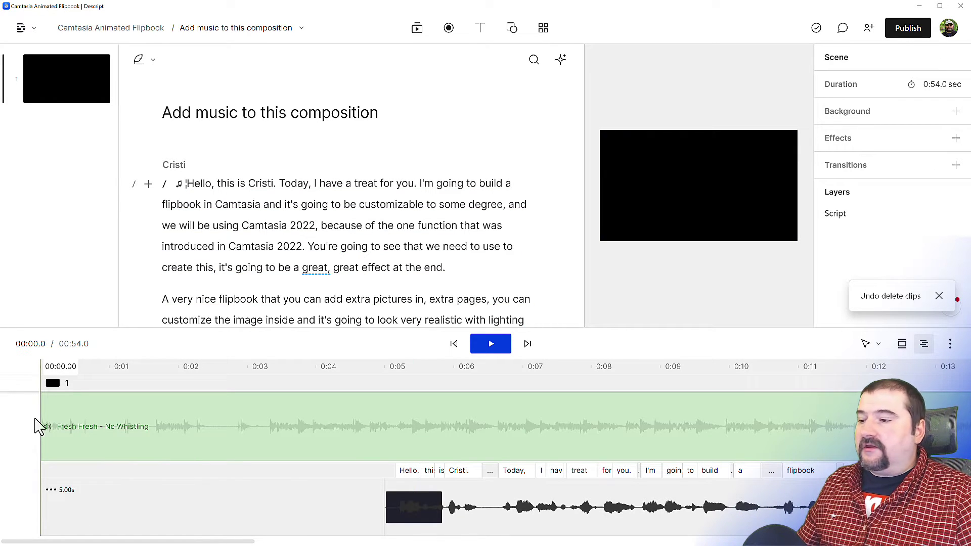
click(190, 411)
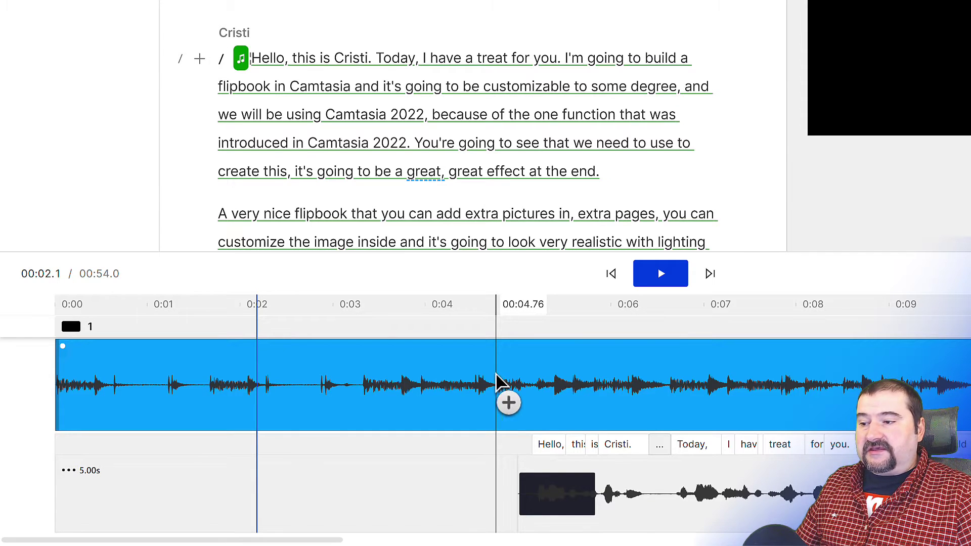
Step: Enlarge the timeline area and add volume keyframes on the music layer at about 4.4 seconds and at 5 seconds
click(462, 385)
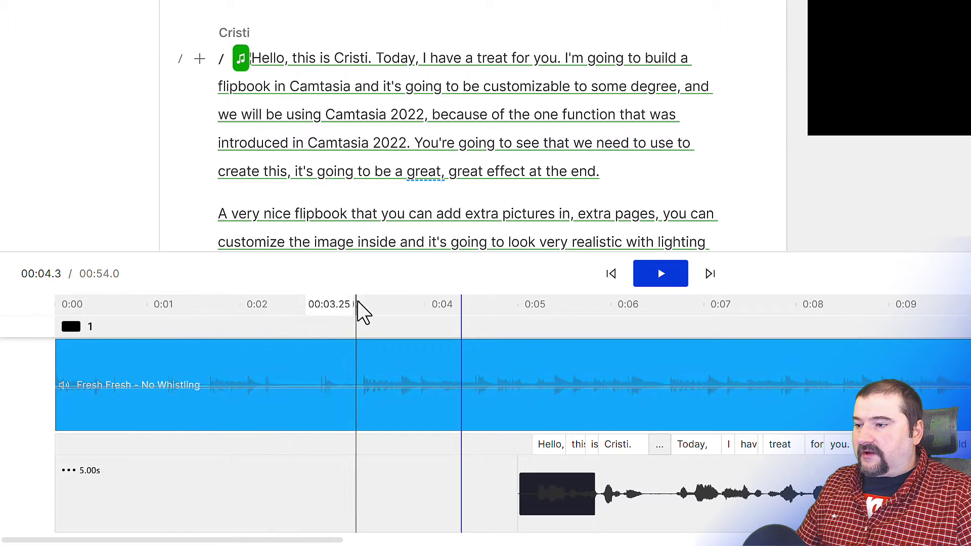
drag(361, 253, 366, 234)
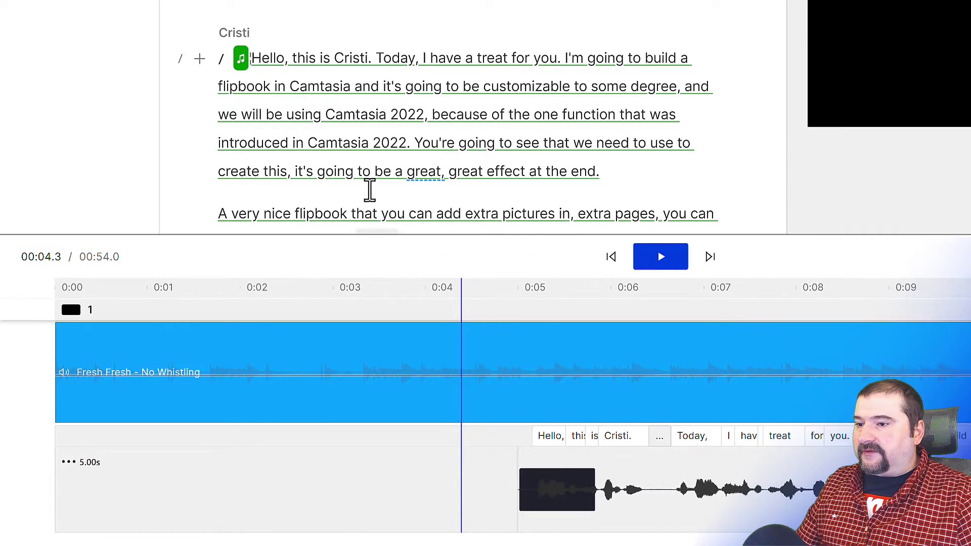
drag(369, 190, 373, 134)
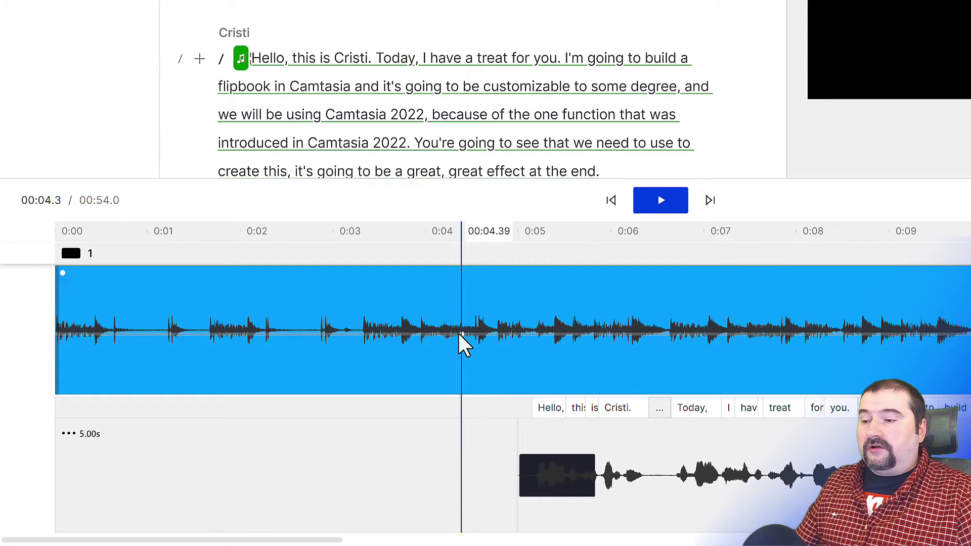
click(523, 339)
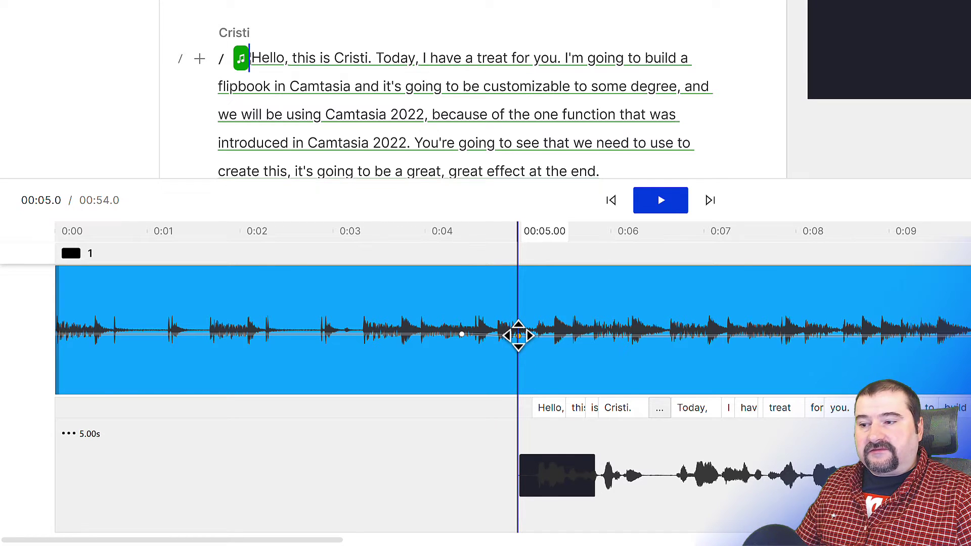
Step: Lower the music layer's volume keyframe at 5 seconds and play the composition from the start to hear the fade before the narration
drag(518, 335, 518, 369)
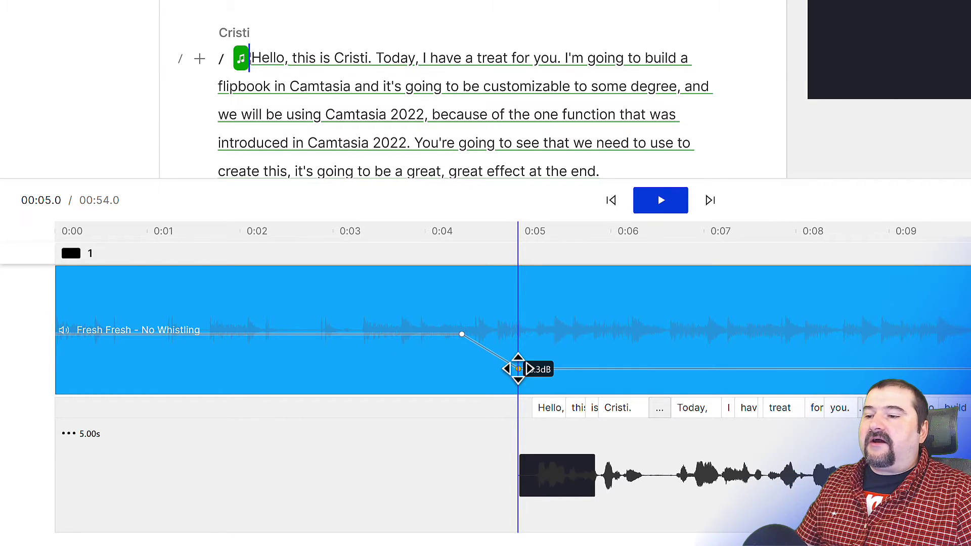
drag(518, 369, 518, 370)
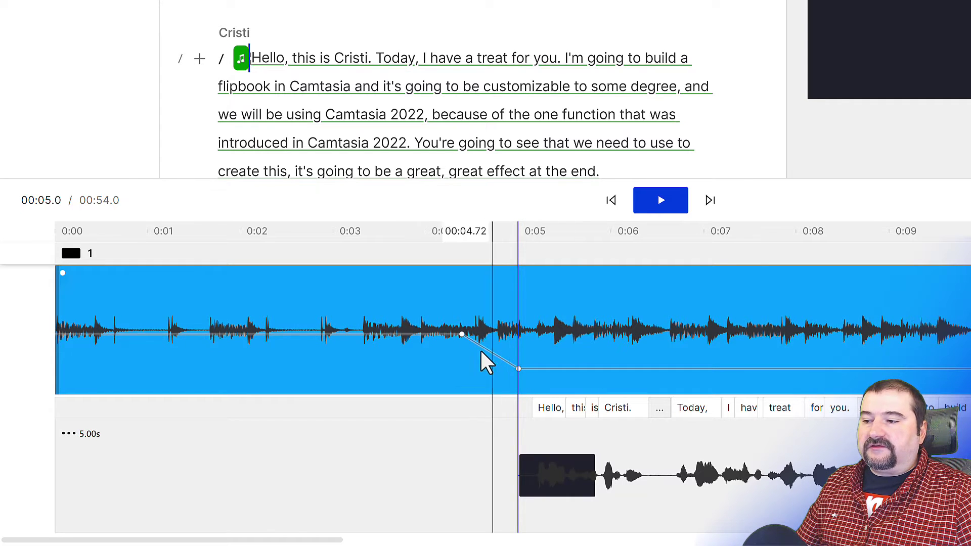
click(41, 346)
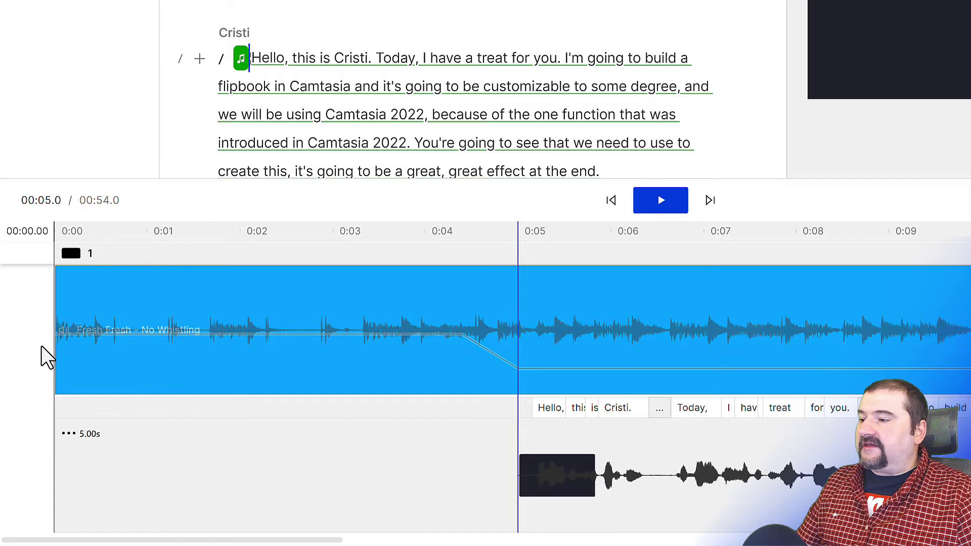
key(space)
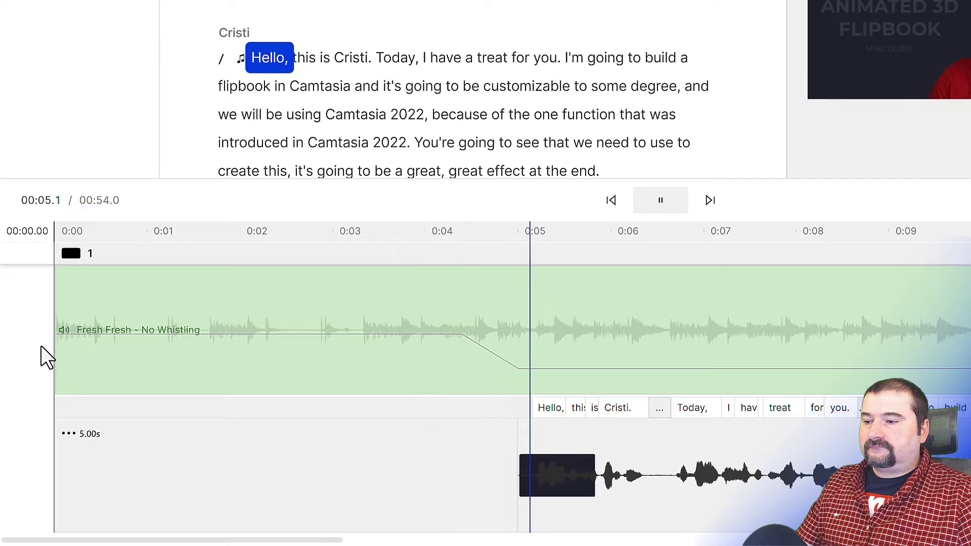
key(space)
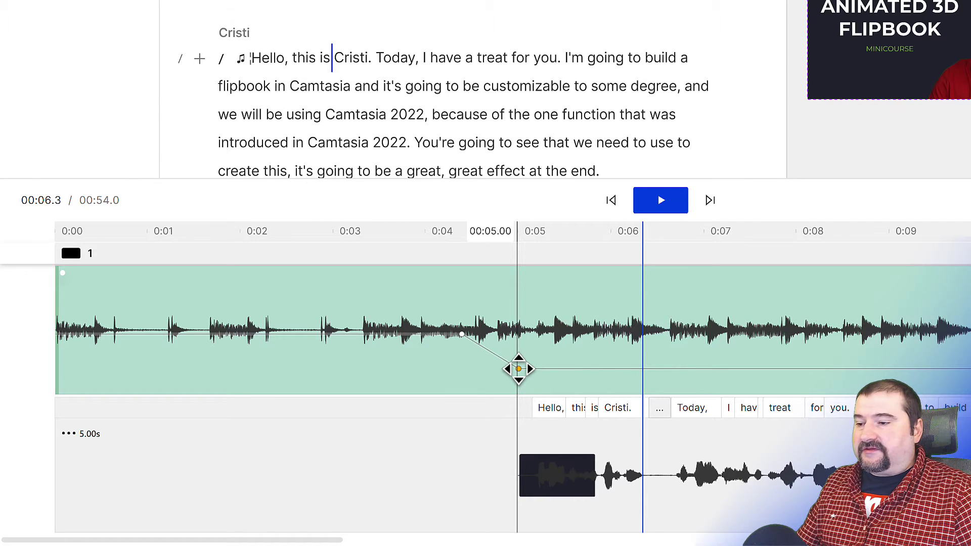
Step: Lower the music's 5-second volume keyframe further and play the transition into the narration from about 2.6 seconds
drag(518, 368, 518, 379)
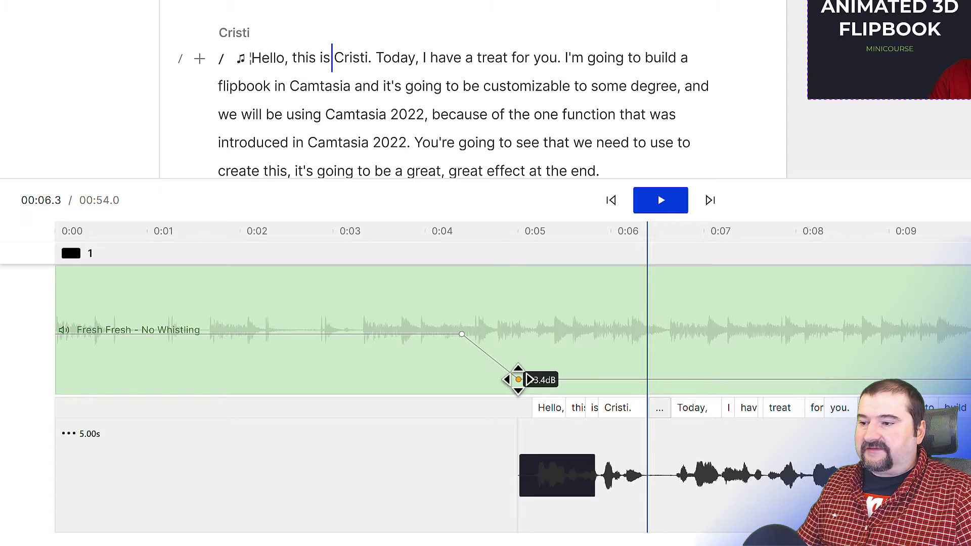
click(300, 354)
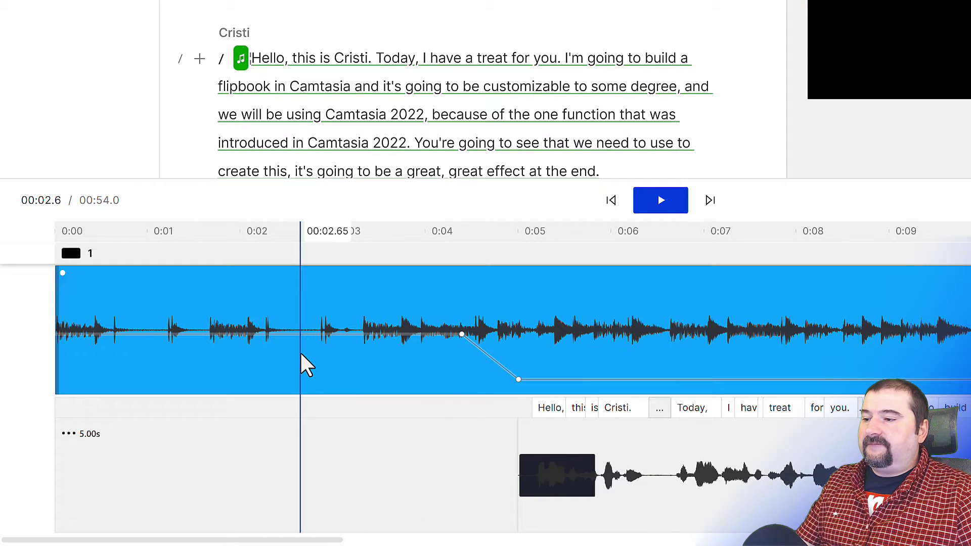
key(space)
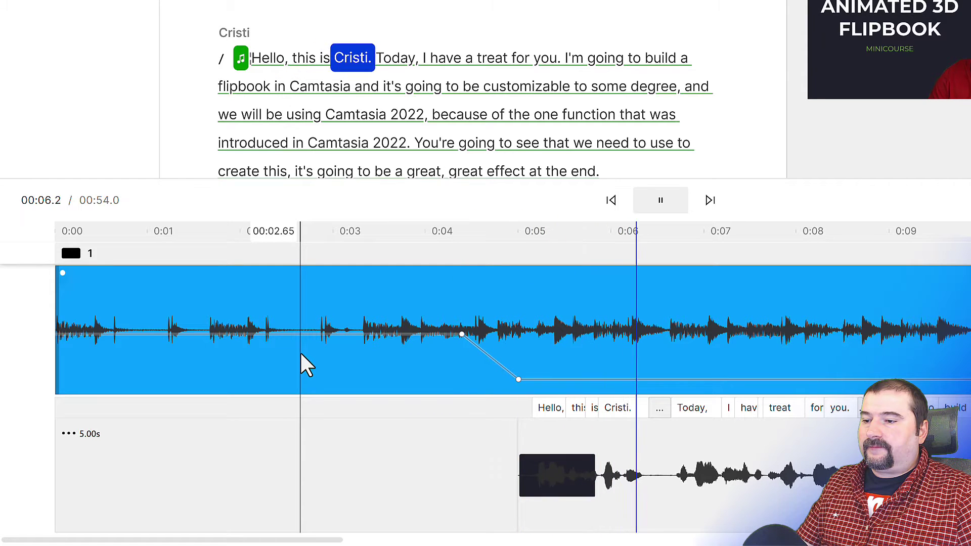
key(space)
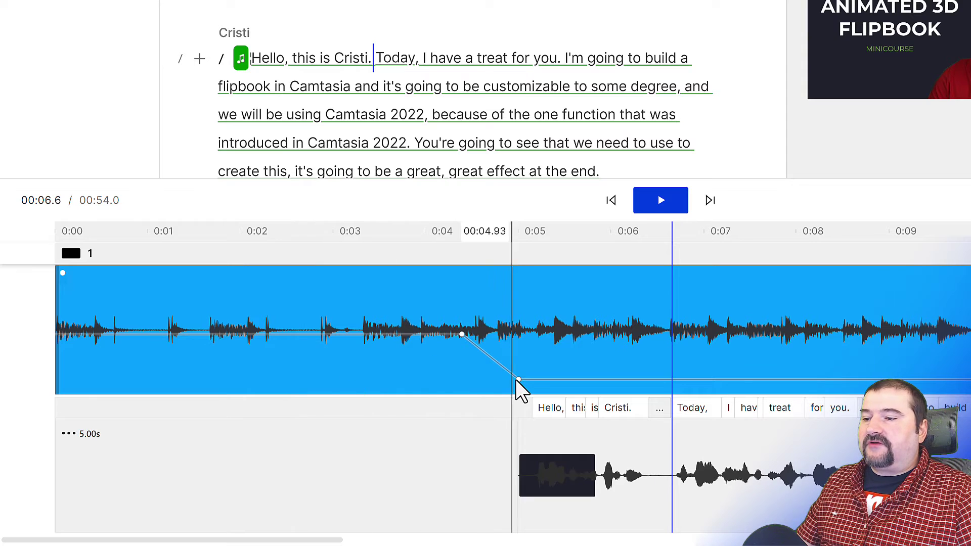
Step: Delete the volume keyframes from the Fresh Fresh music layer
mouse_move(519, 378)
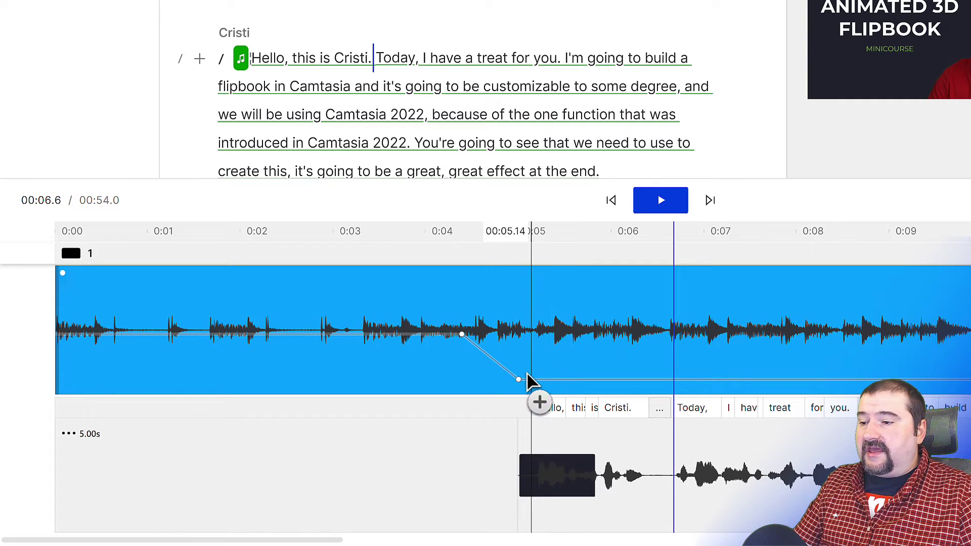
mouse_move(520, 380)
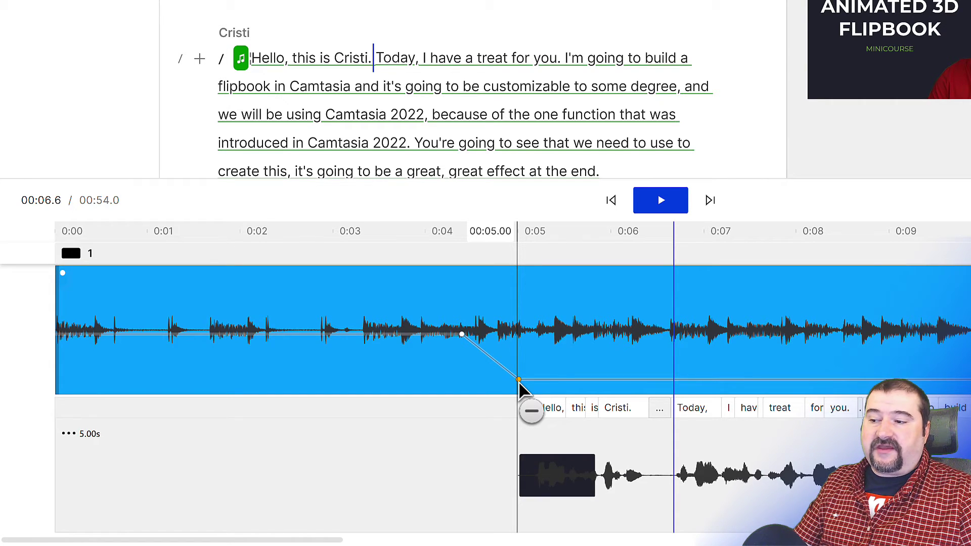
key(Delete)
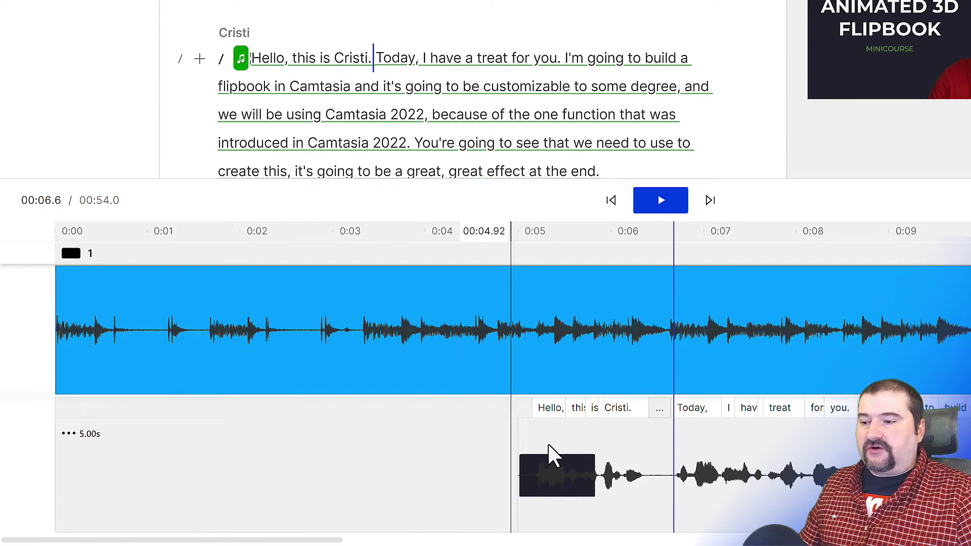
Step: Add the Ducking effect from the Dynamics audio effects to the narration's script track and open its settings
click(570, 454)
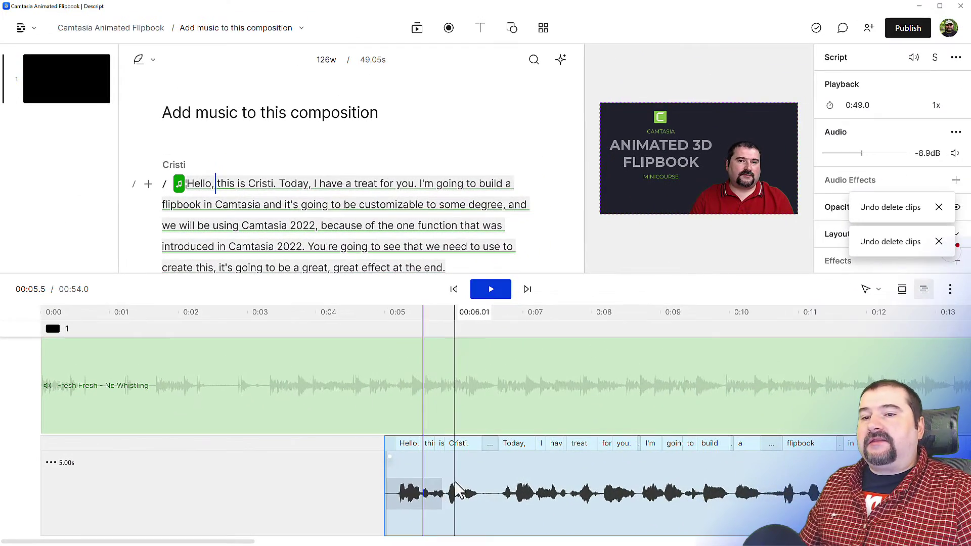
click(938, 242)
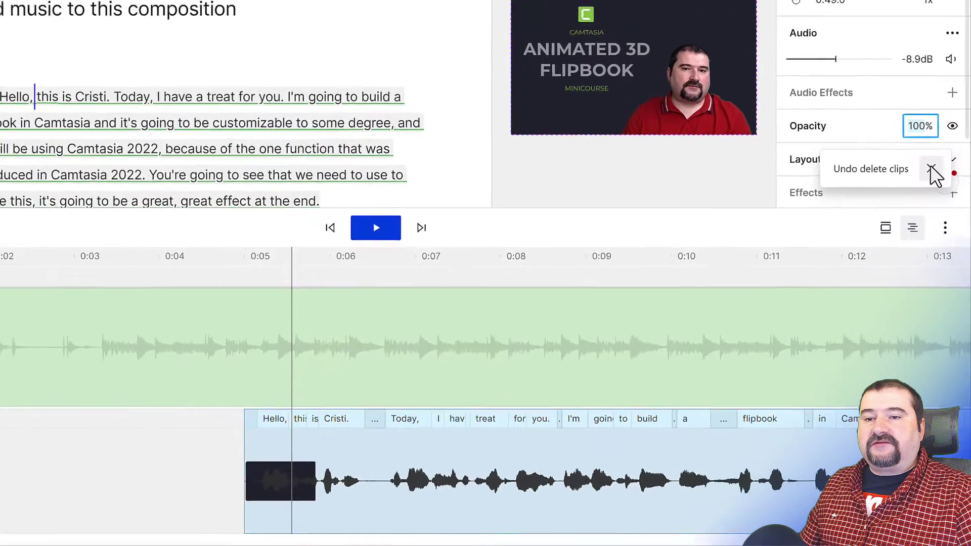
click(938, 242)
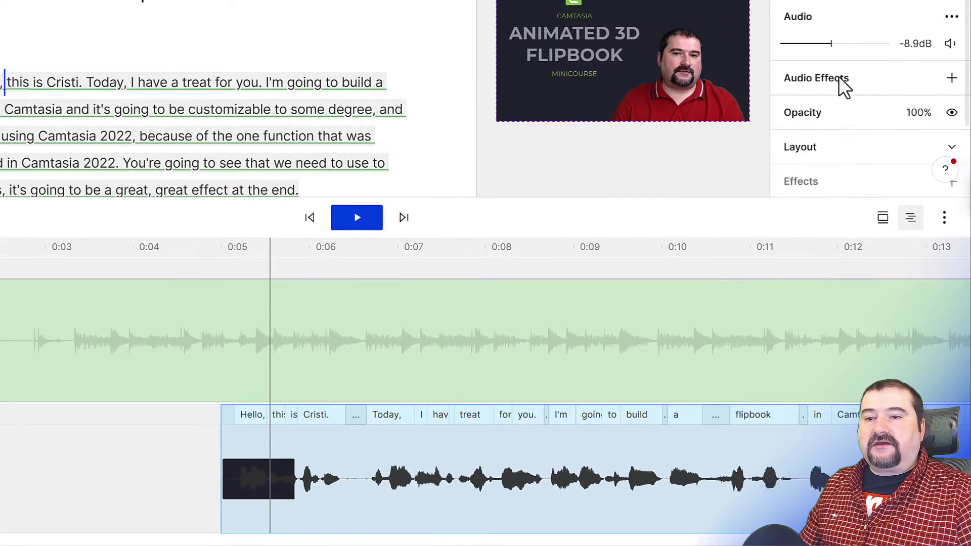
click(951, 79)
mouse_move(793, 149)
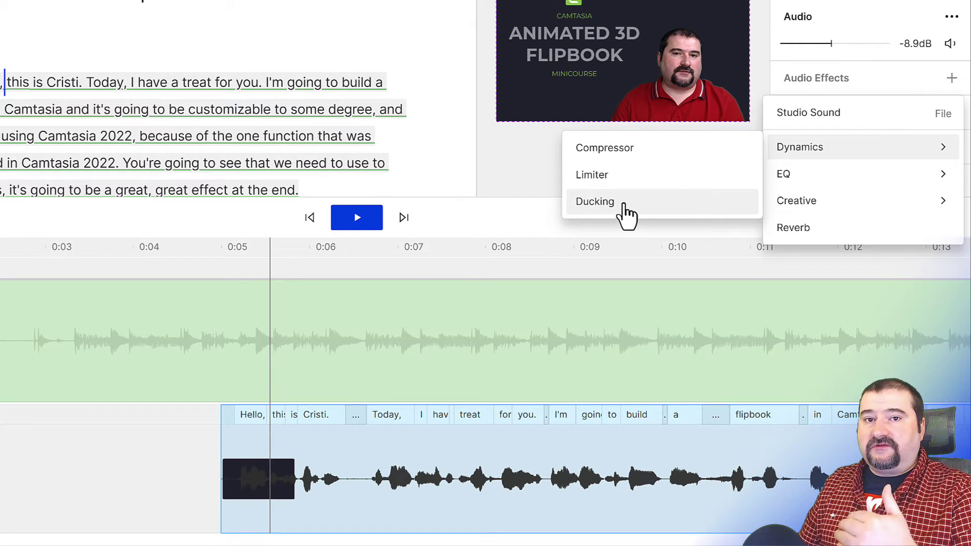
click(625, 207)
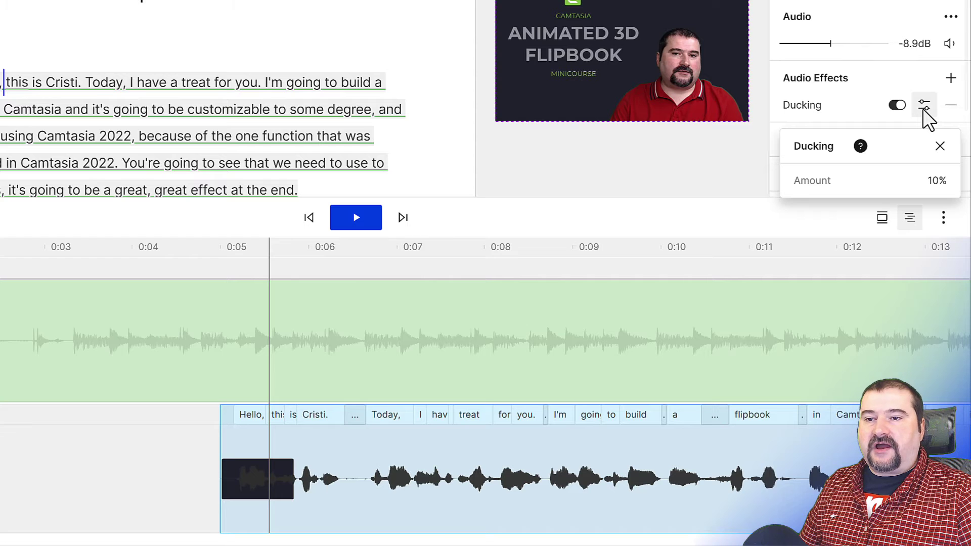
mouse_move(822, 192)
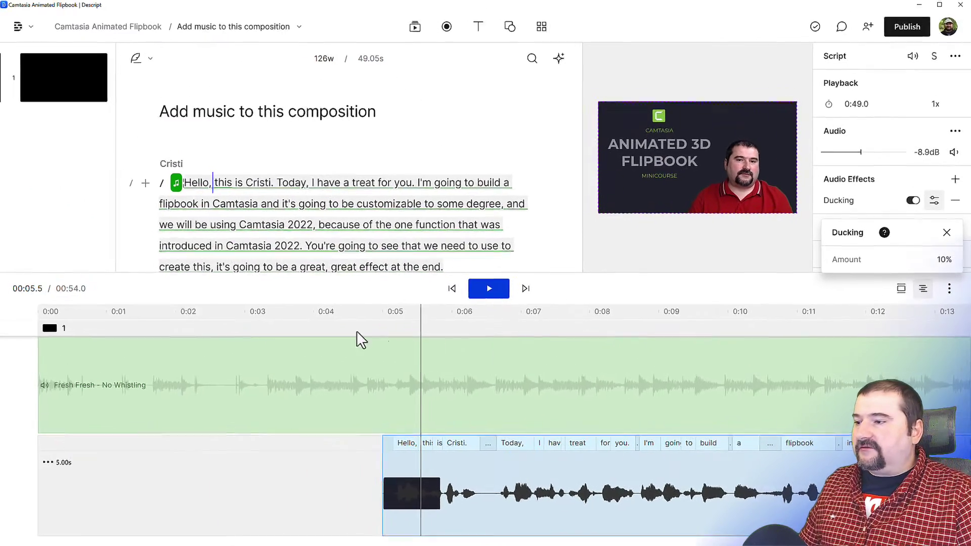
Step: Play the composition from about 1.6 seconds to hear how ducking lowers the music under the narration
click(152, 316)
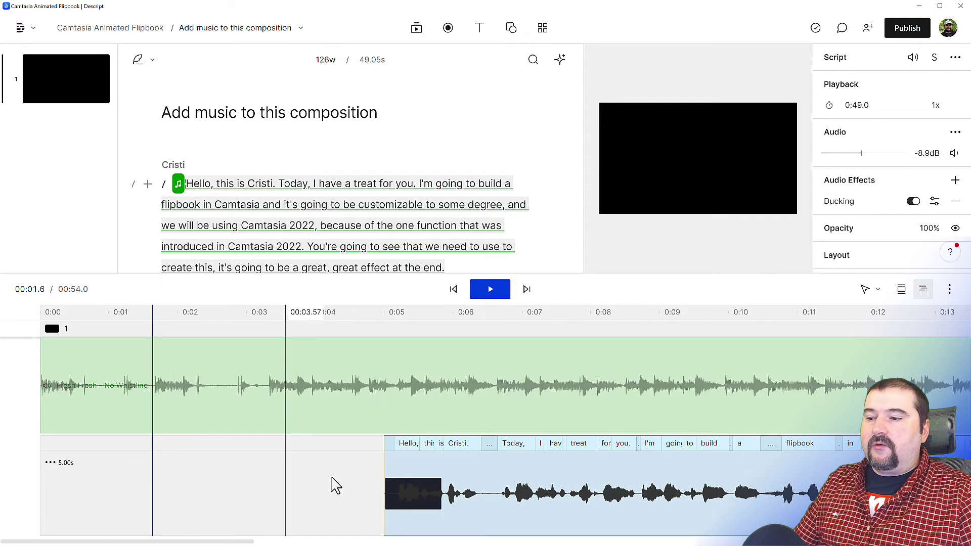
key(space)
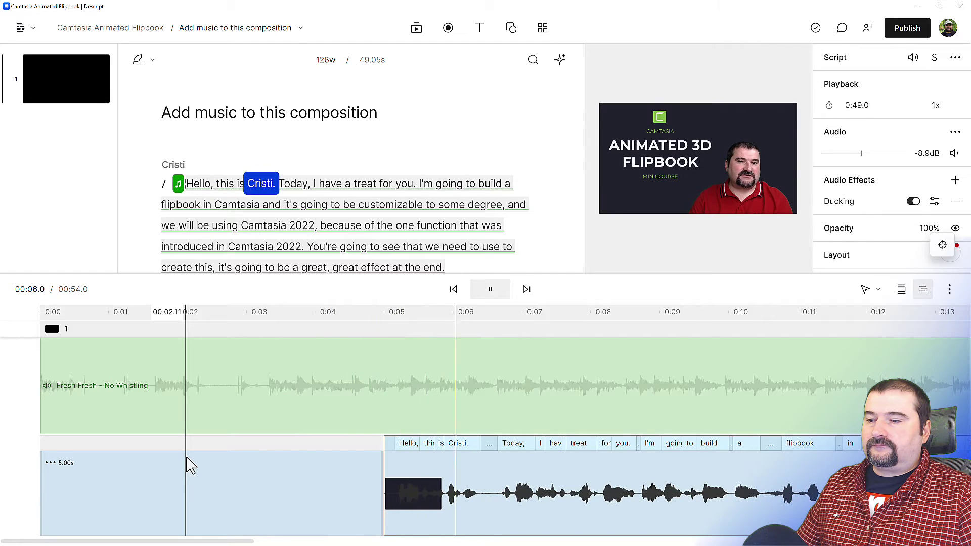
key(space)
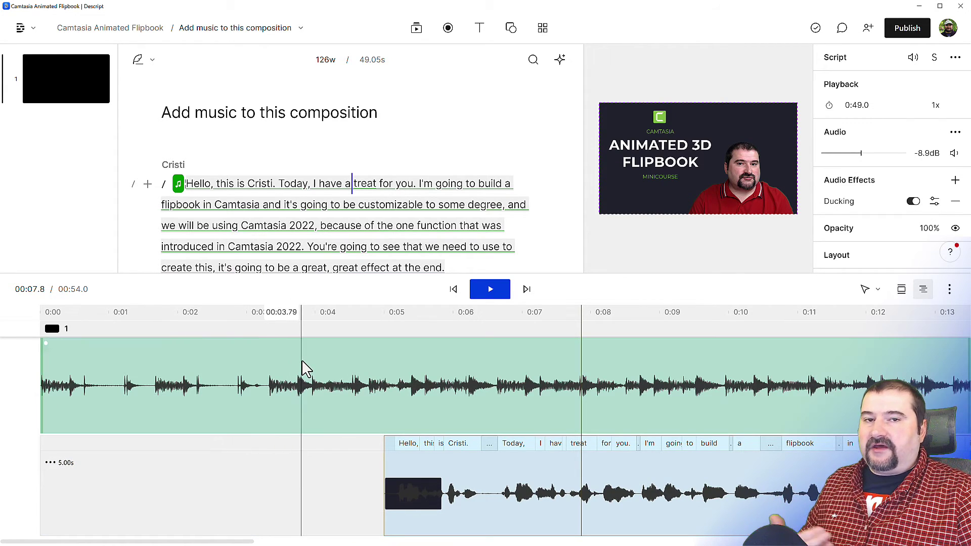
Step: Set the Ducking amount on the script track to 35%
click(305, 368)
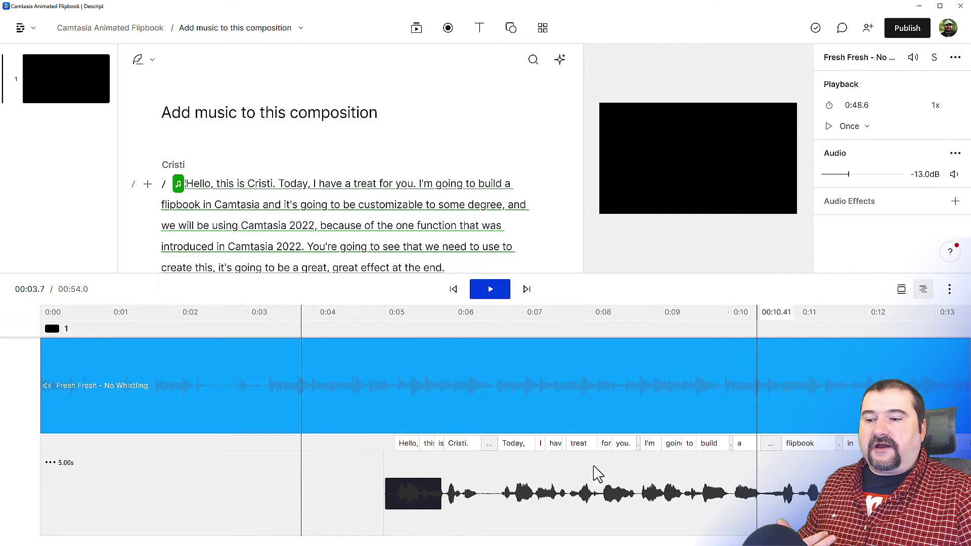
click(577, 478)
click(934, 201)
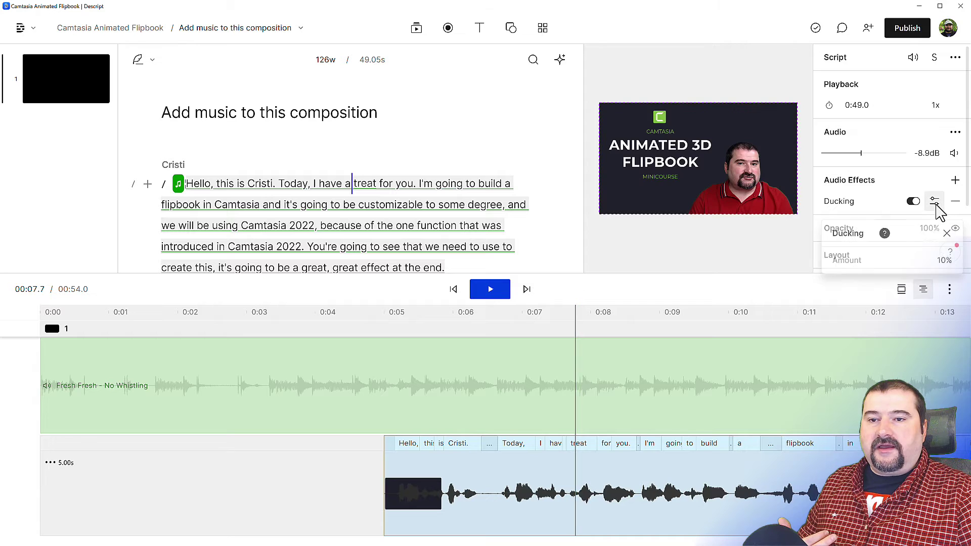
click(936, 263)
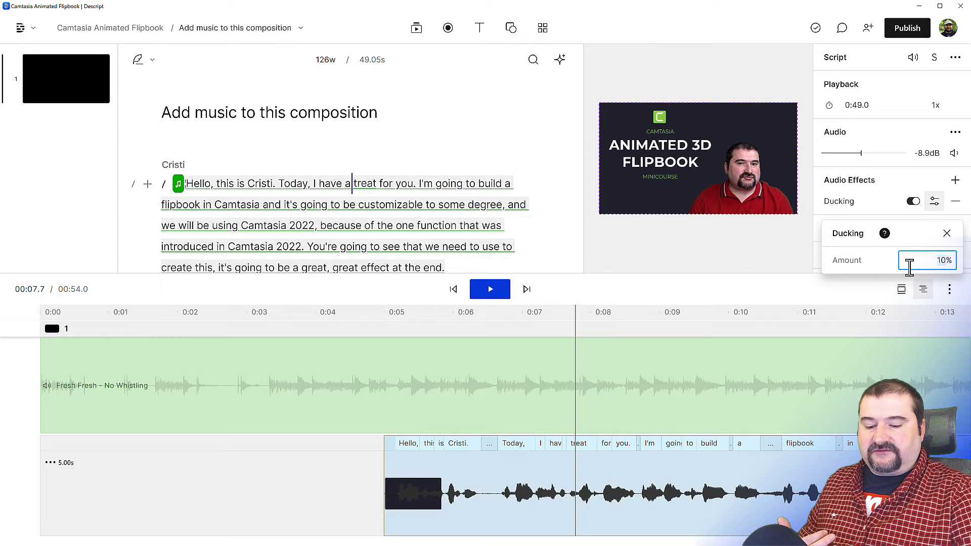
key(BackSpace)
key(BackSpace)
text(35)
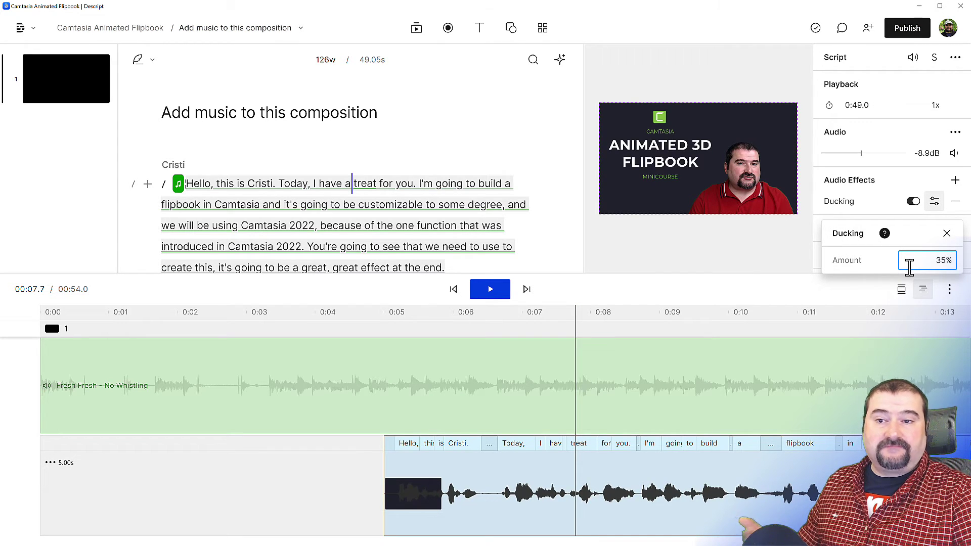
click(946, 233)
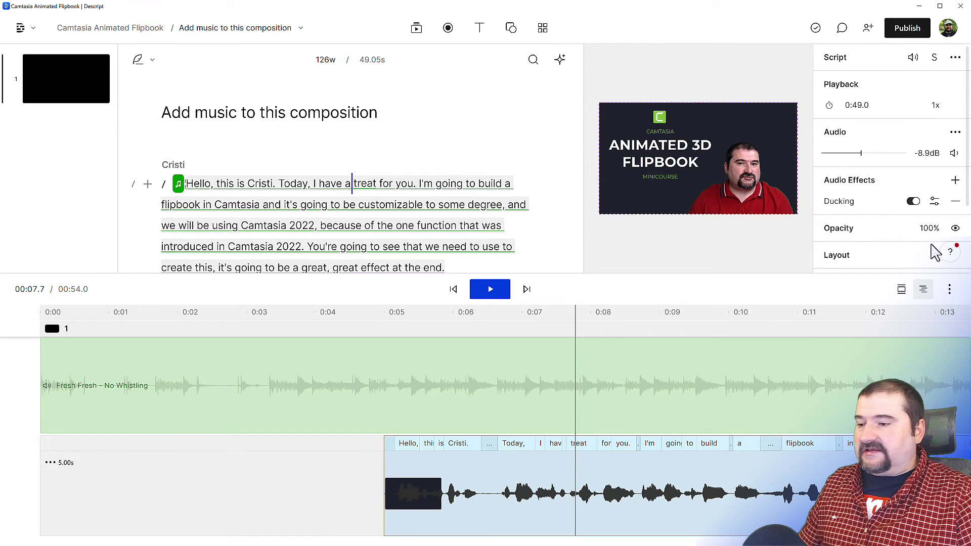
Step: Play the composition from about 1.4 seconds to hear the 35% ducking, and review the Ducking settings
click(359, 392)
click(142, 321)
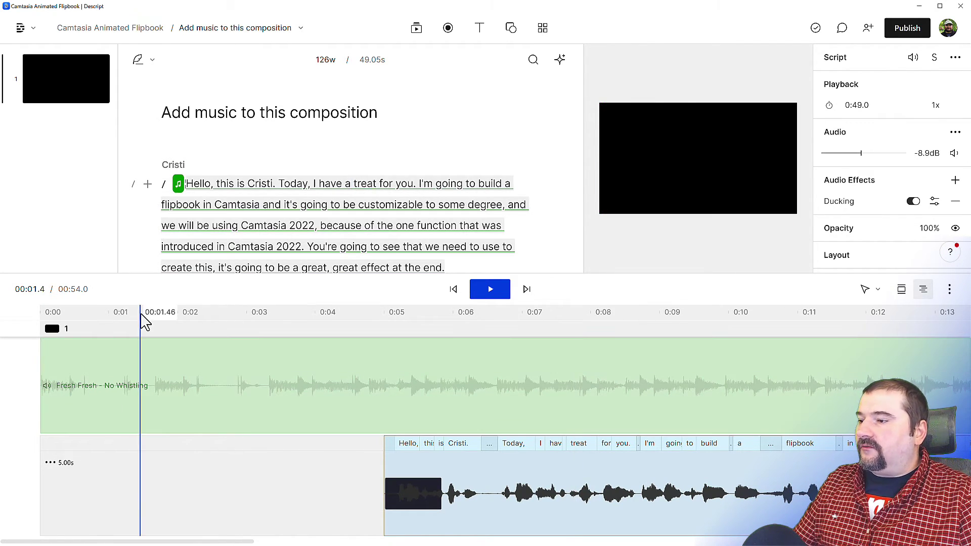
key(space)
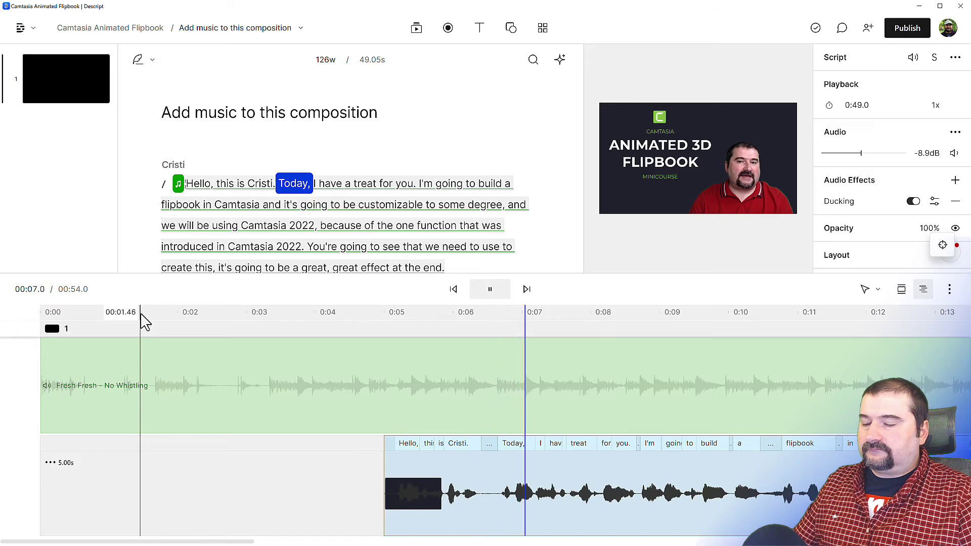
key(space)
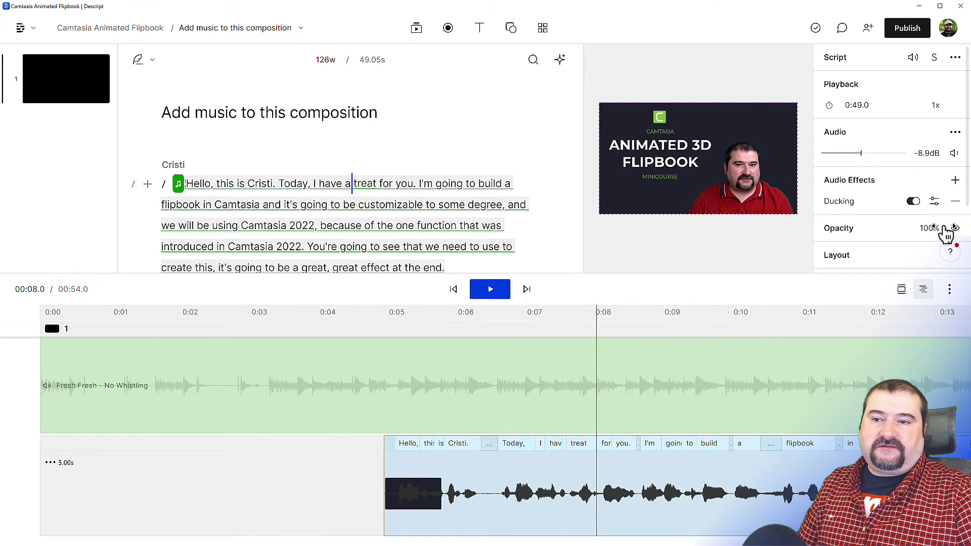
click(935, 202)
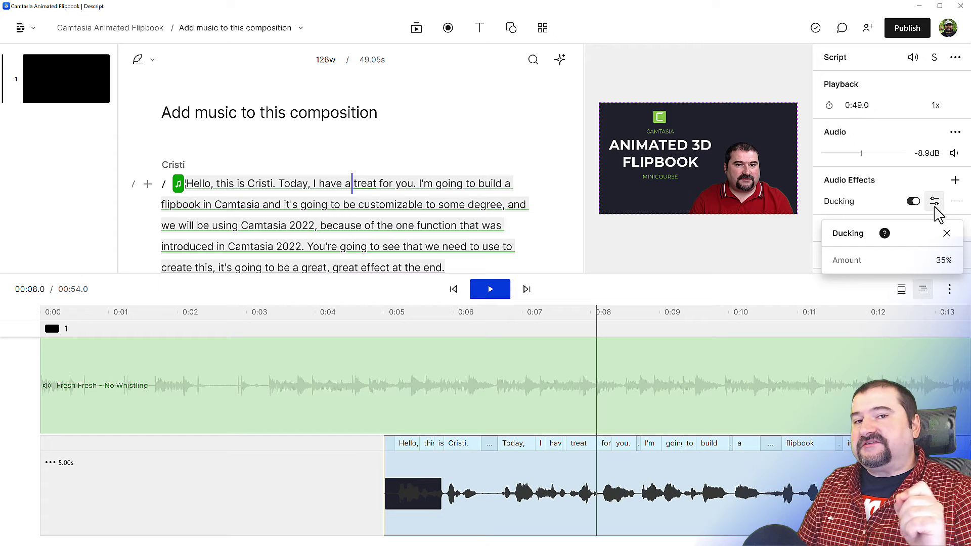
click(488, 412)
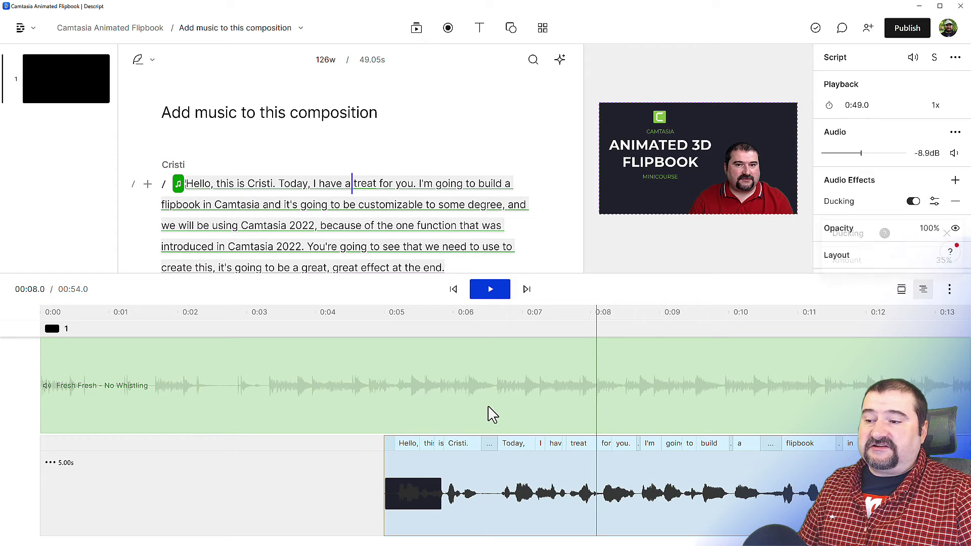
Step: Extend the end of the Fresh Fresh music layer to the end of the composition at about 54 seconds
click(465, 400)
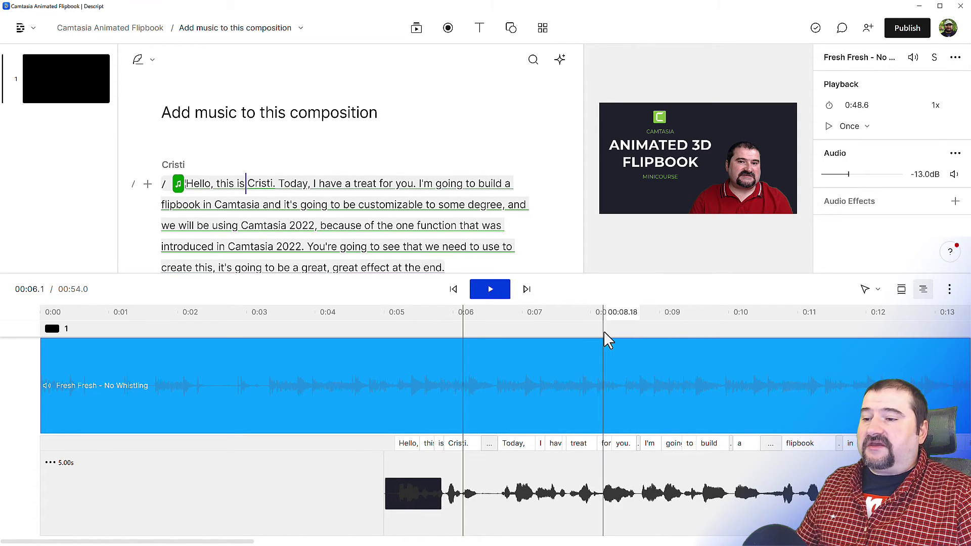
click(23, 364)
scroll(22, 300, down, 5)
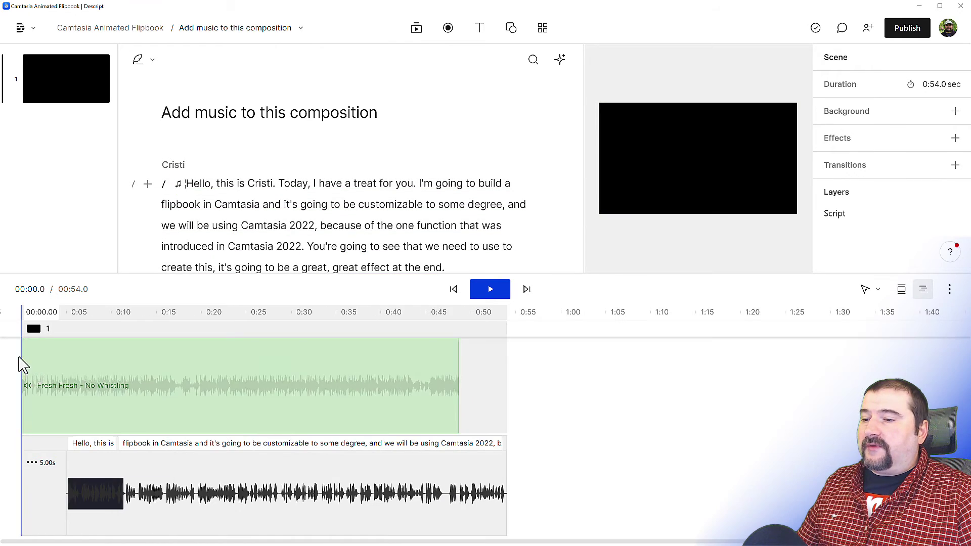
click(162, 351)
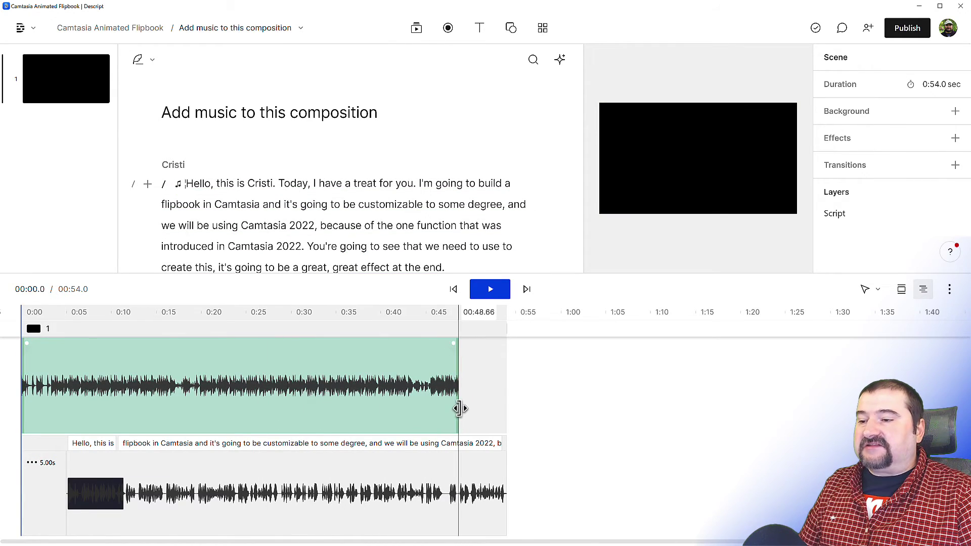
drag(459, 408, 508, 407)
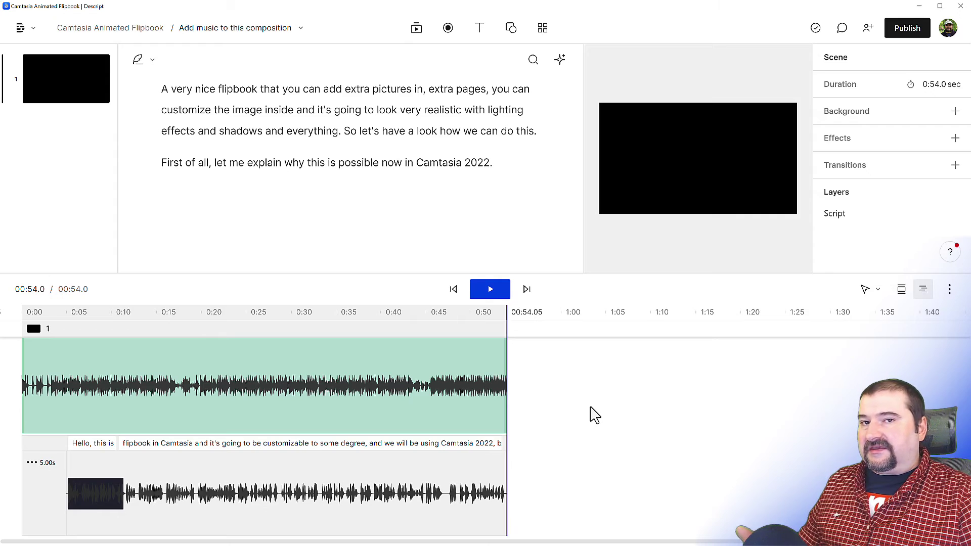
Step: Add a fade-in of about 1 second to the start of the Fresh Fresh music layer and play it back
mouse_move(386, 275)
mouse_down()
mouse_move(382, 389)
mouse_move(381, 282)
mouse_up()
click(369, 404)
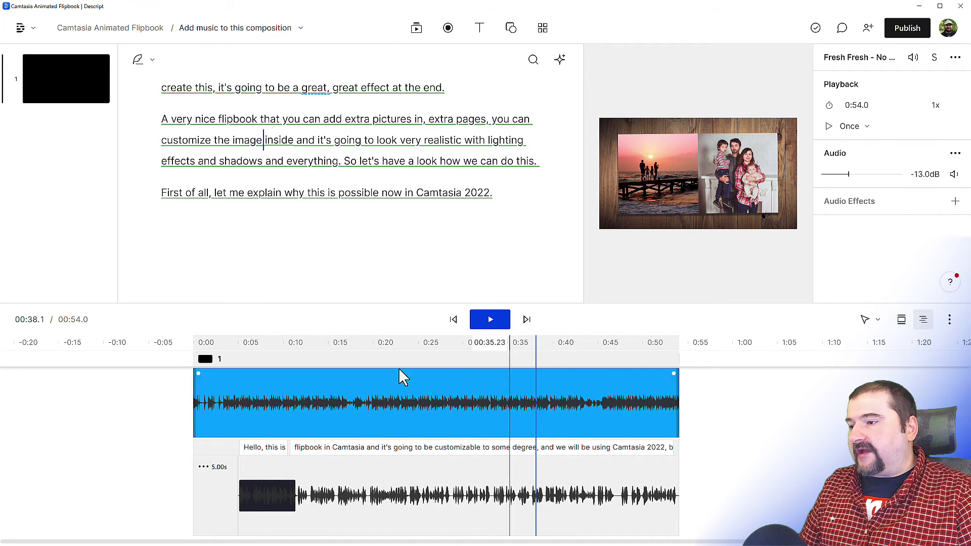
scroll(201, 411, up, 10)
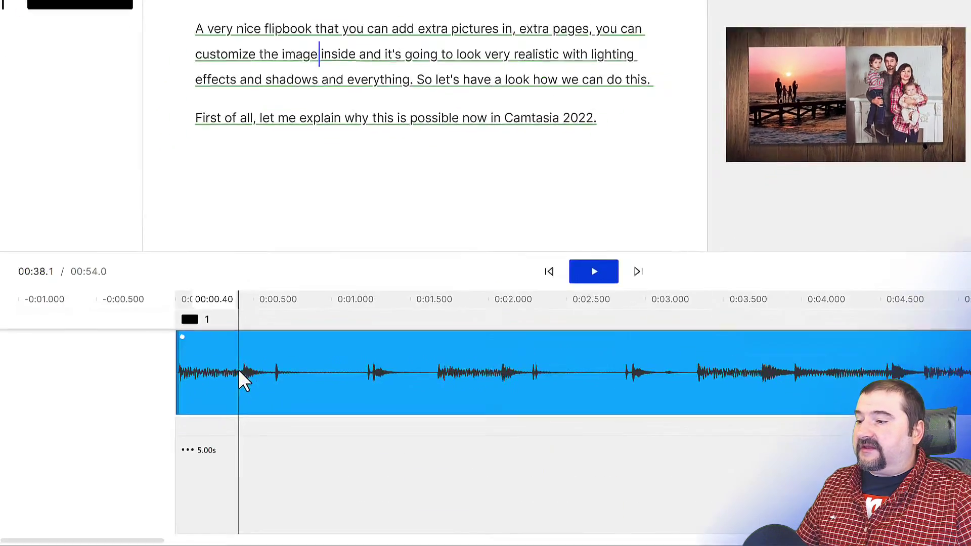
scroll(210, 319, down, 5)
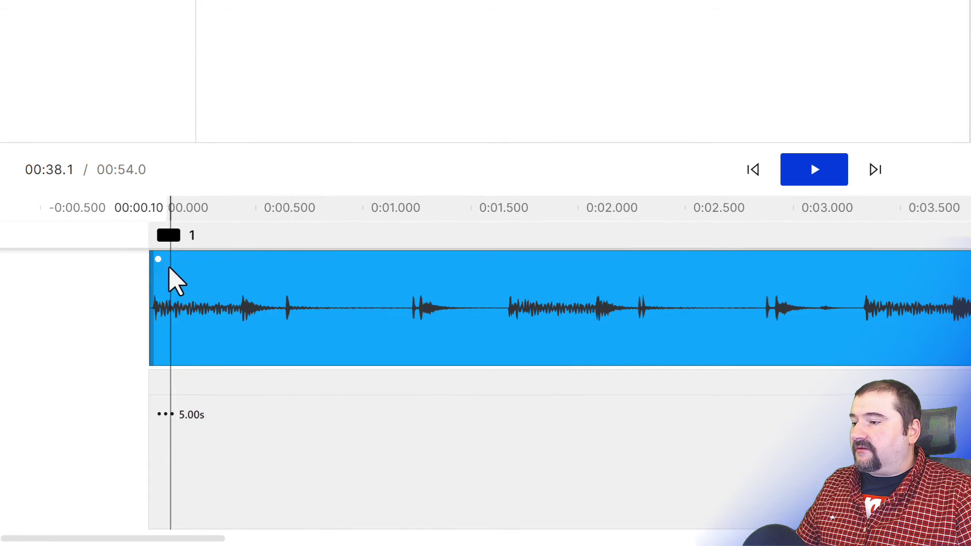
drag(191, 260, 373, 259)
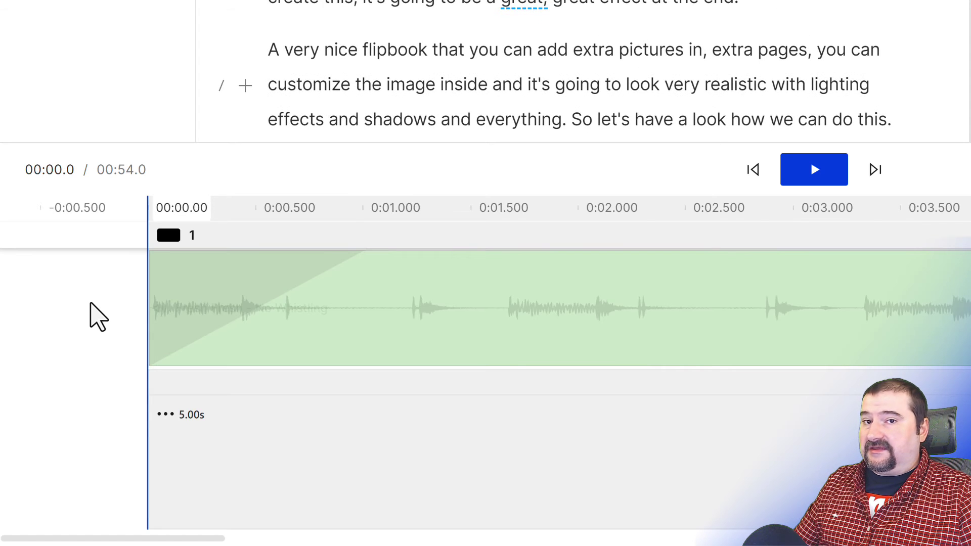
key(space)
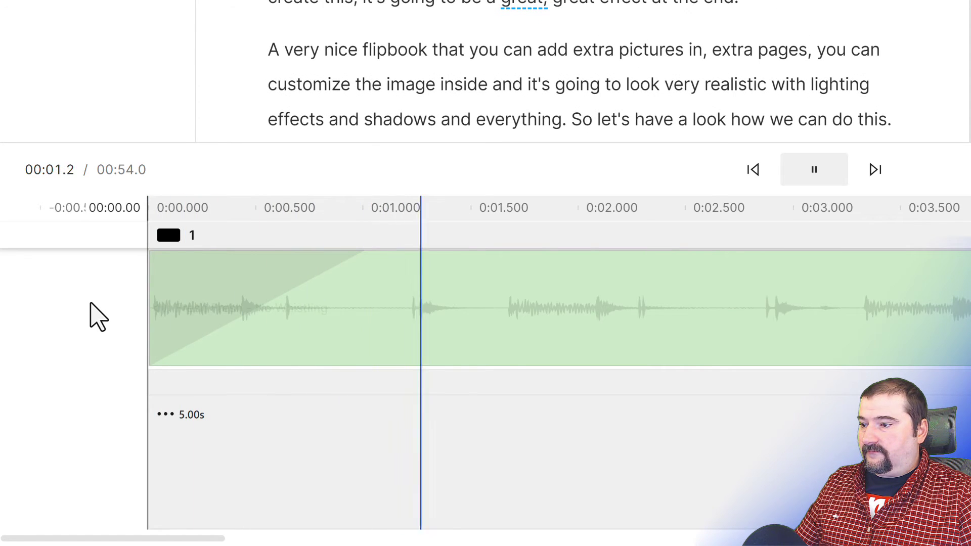
key(space)
Step: Lengthen the fade-out at the end of the music layer to about 2.07 seconds and play the ending from about 51.4 seconds
scroll(575, 427, down, 5)
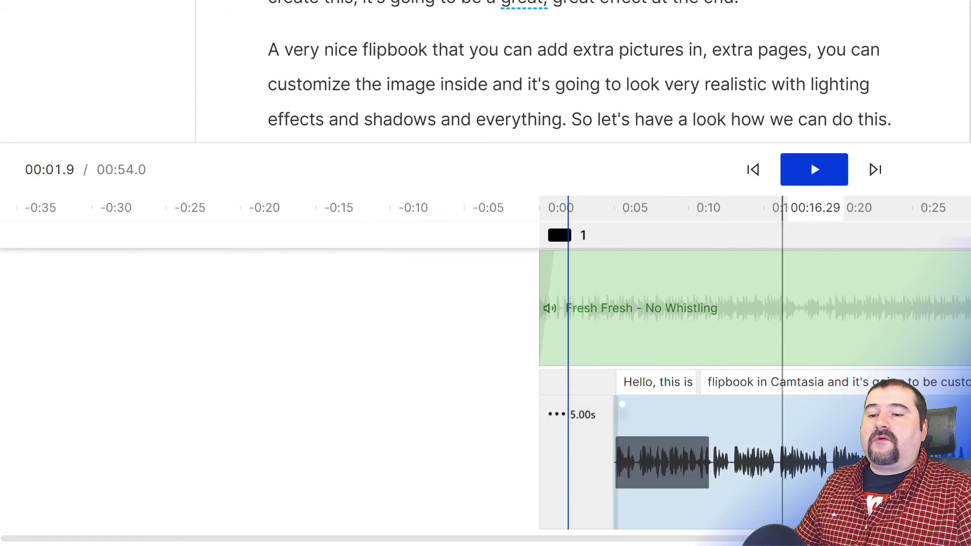
key(End)
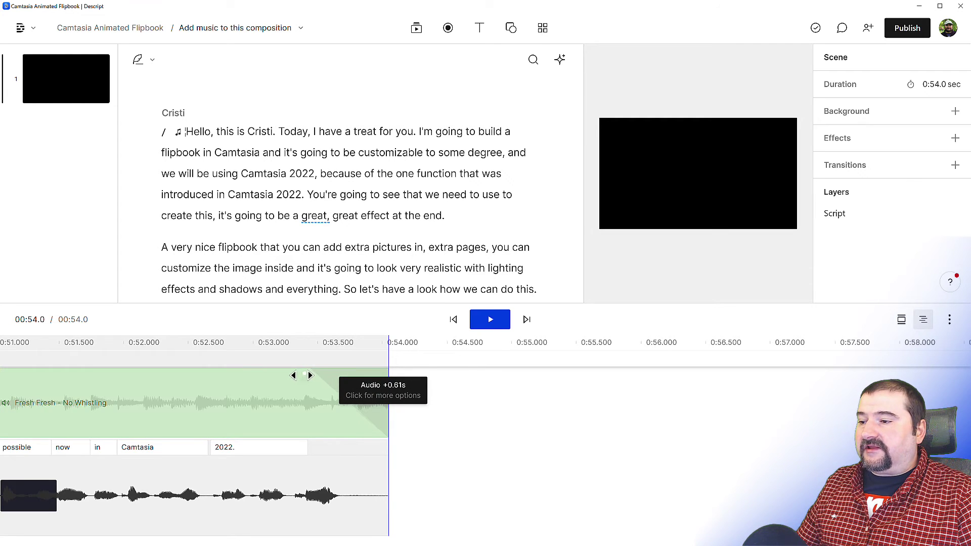
drag(302, 375, 109, 396)
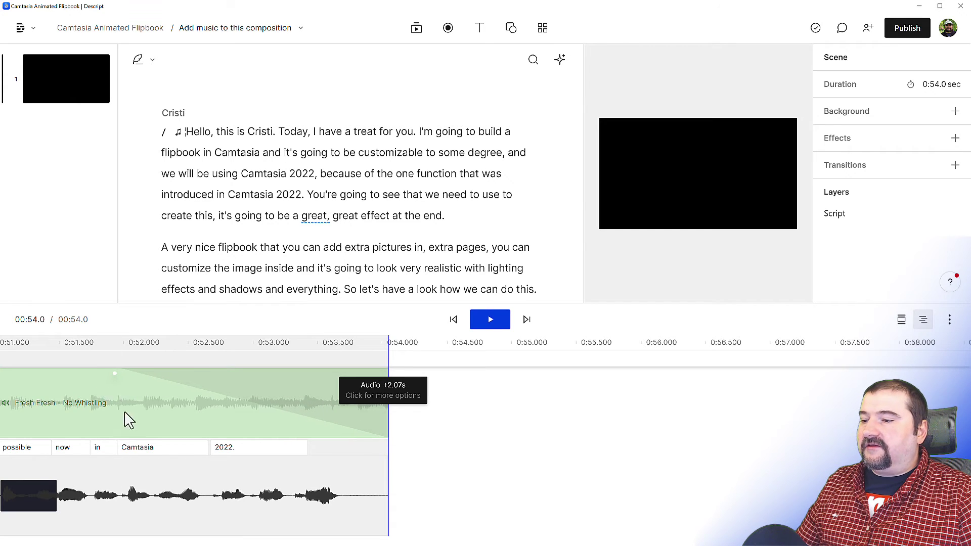
scroll(169, 444, left, 5)
click(522, 371)
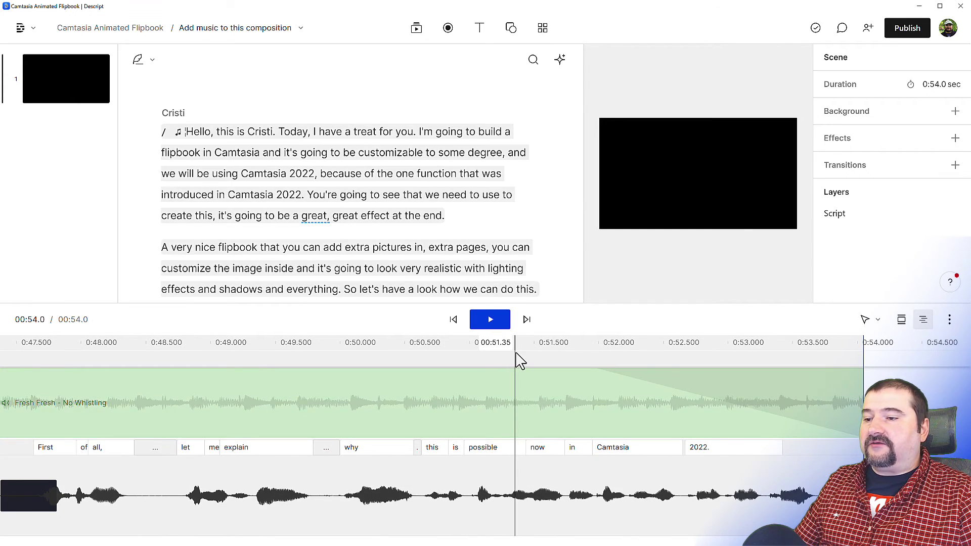
key(space)
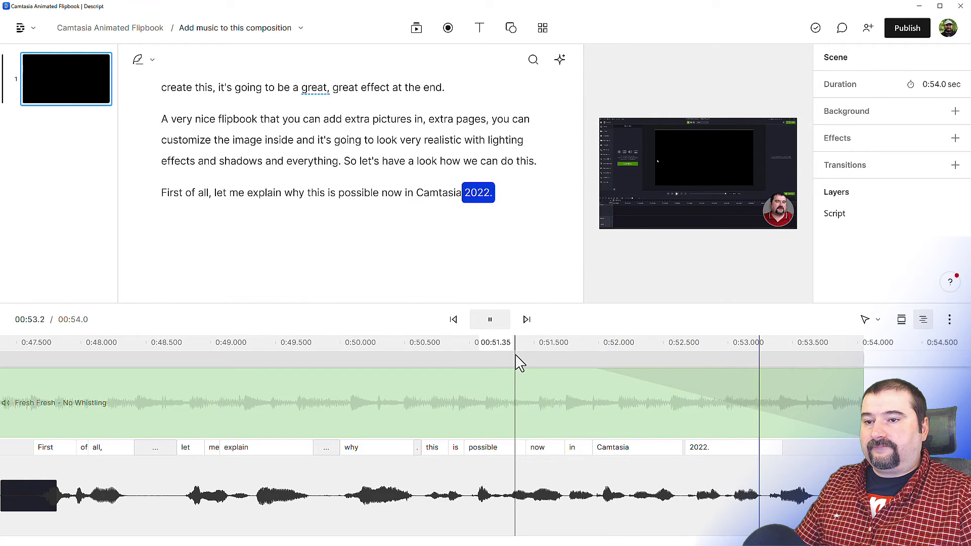
Step: Insert a gap of about 3.06 seconds in the script track just before the paragraph starting "A very nice flipbook"
scroll(405, 497, down, 3)
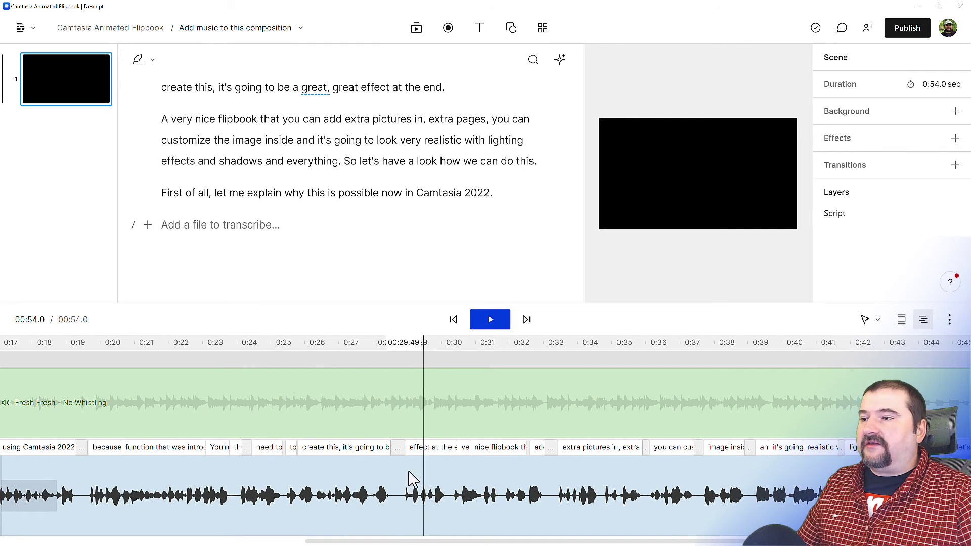
click(162, 119)
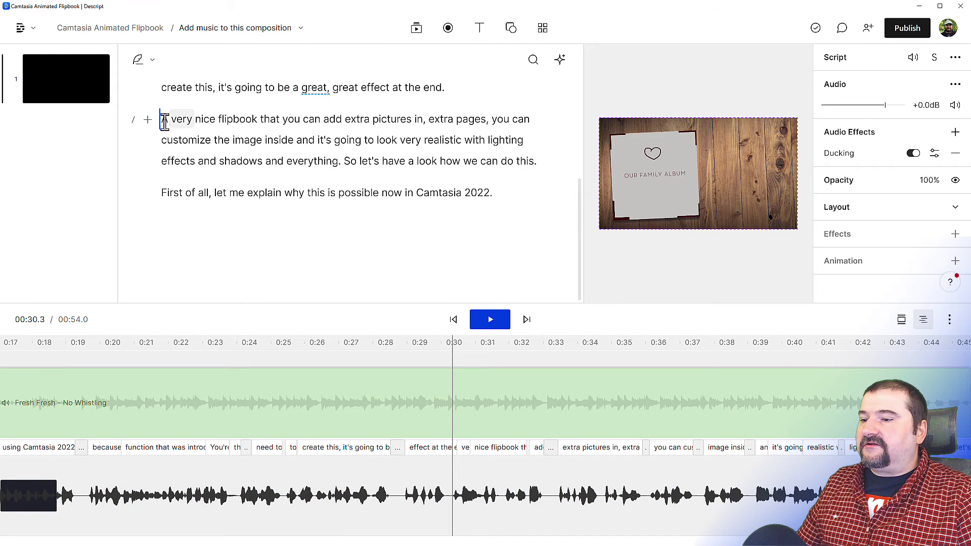
scroll(478, 521, up, 5)
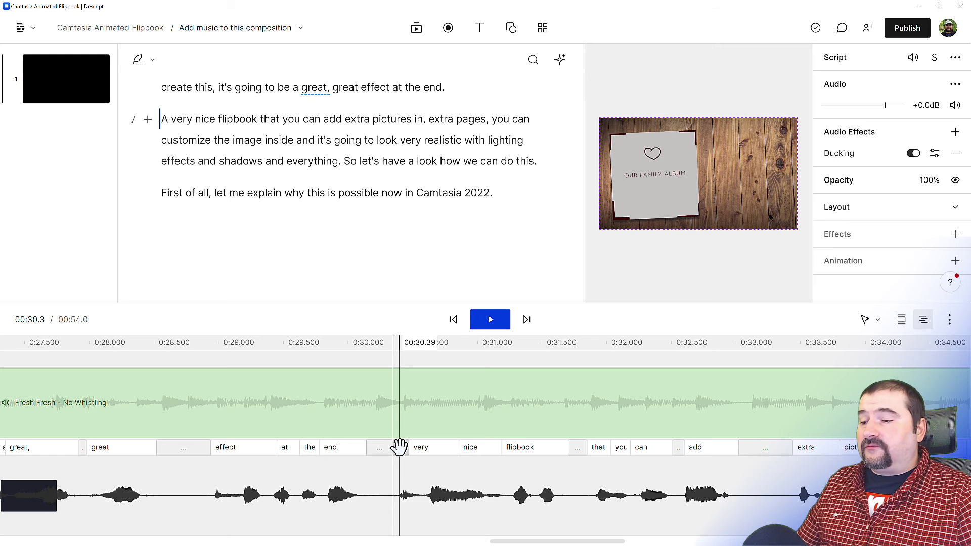
drag(399, 447, 702, 455)
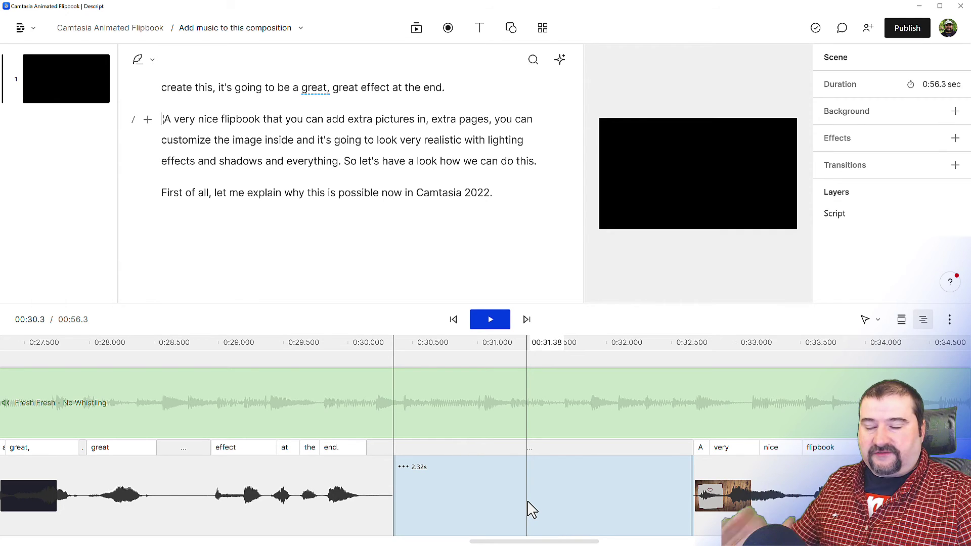
click(600, 478)
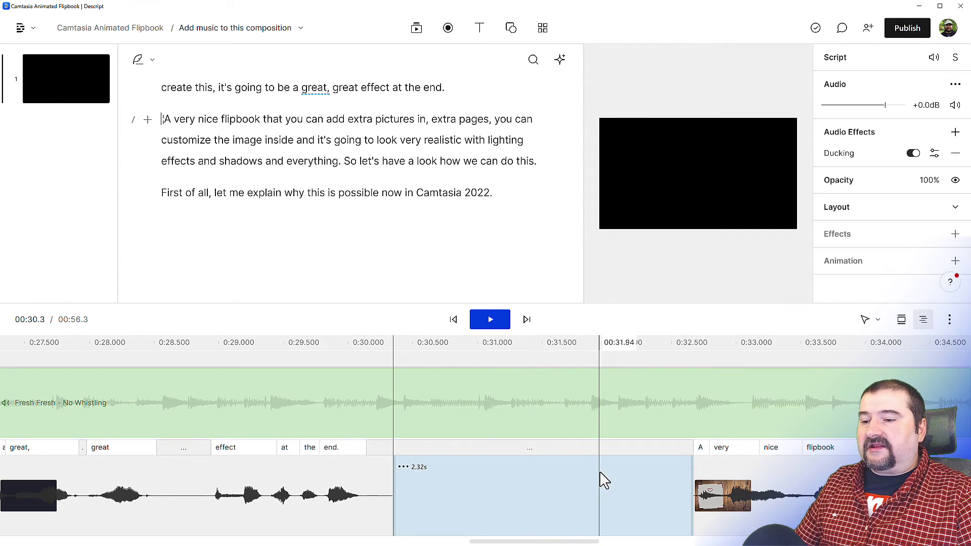
scroll(600, 479, down, 3)
drag(627, 446, 651, 449)
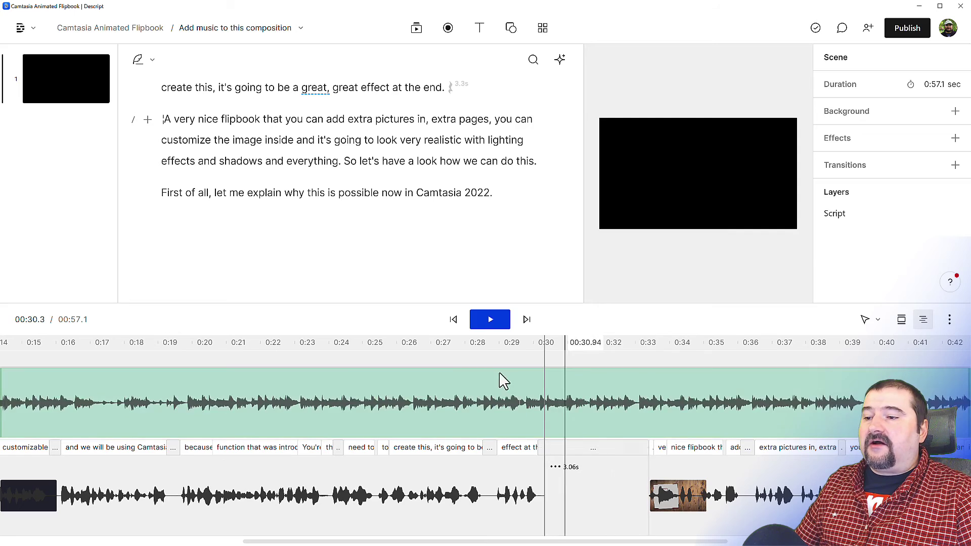
Step: Play the composition from about 27.5 seconds through the new gap to hear how the ducked music behaves
click(450, 343)
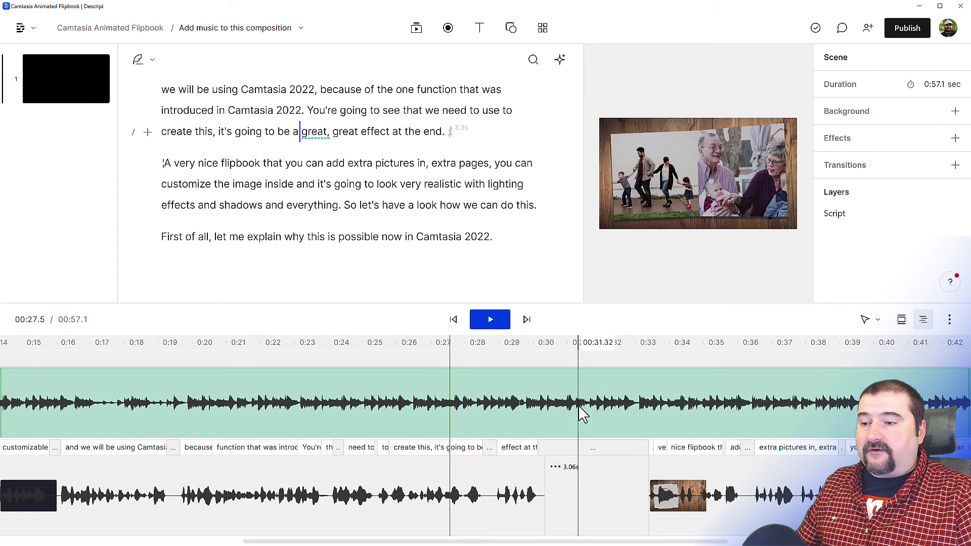
click(488, 320)
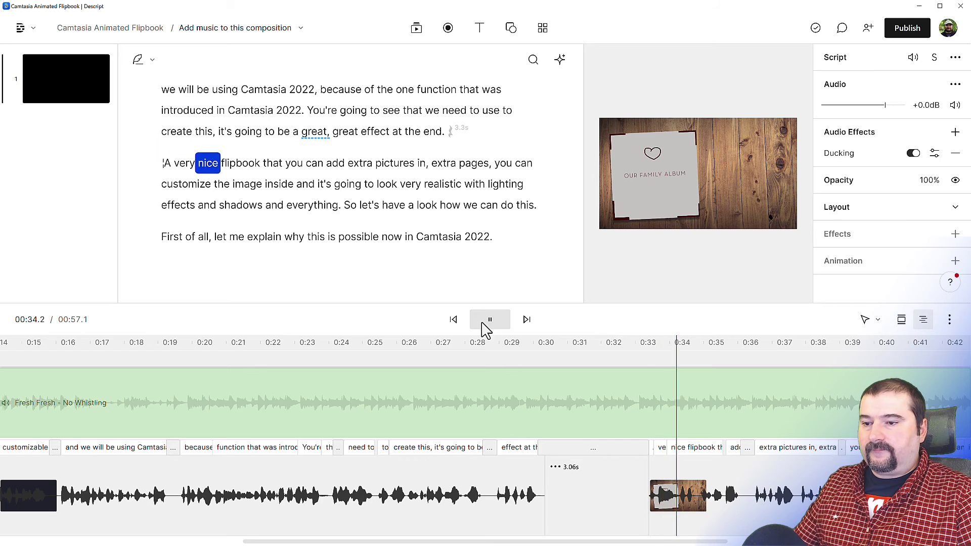
click(484, 326)
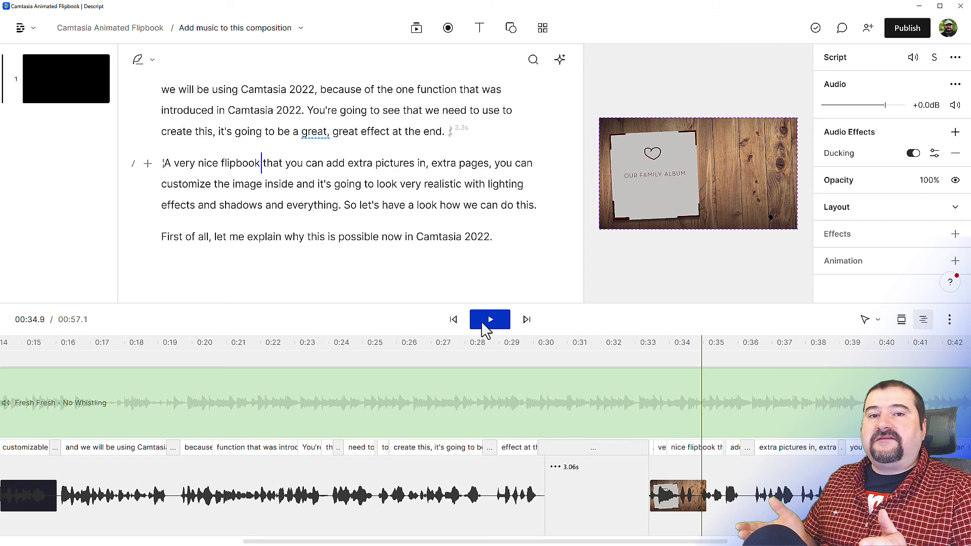
Step: Extend the end of the Fresh Fresh music layer to the end of the composition at about 57.1 seconds
scroll(475, 399, down, 5)
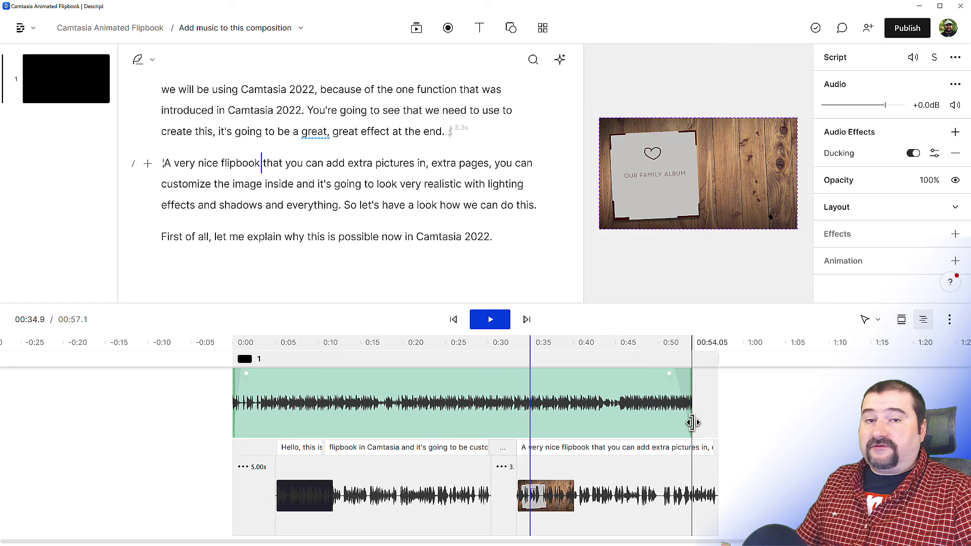
drag(693, 423, 716, 422)
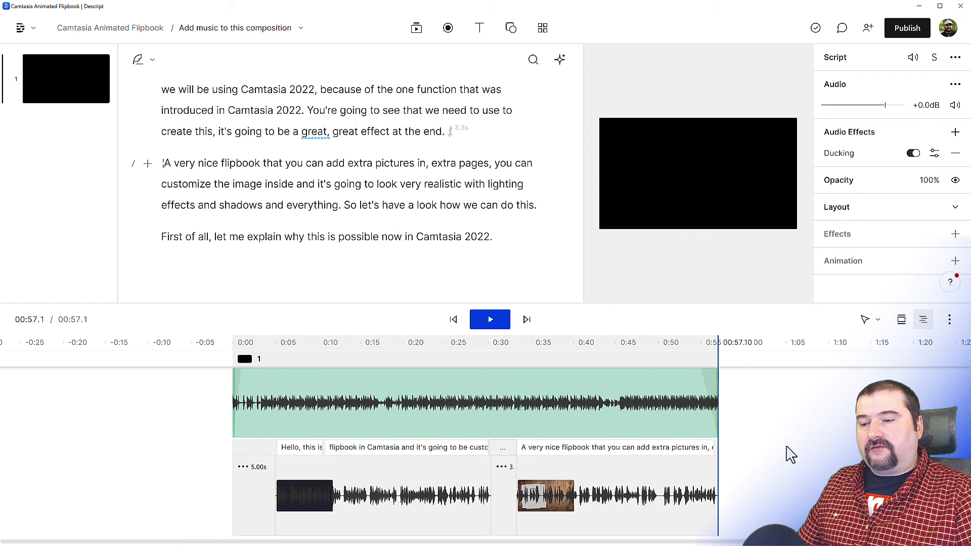